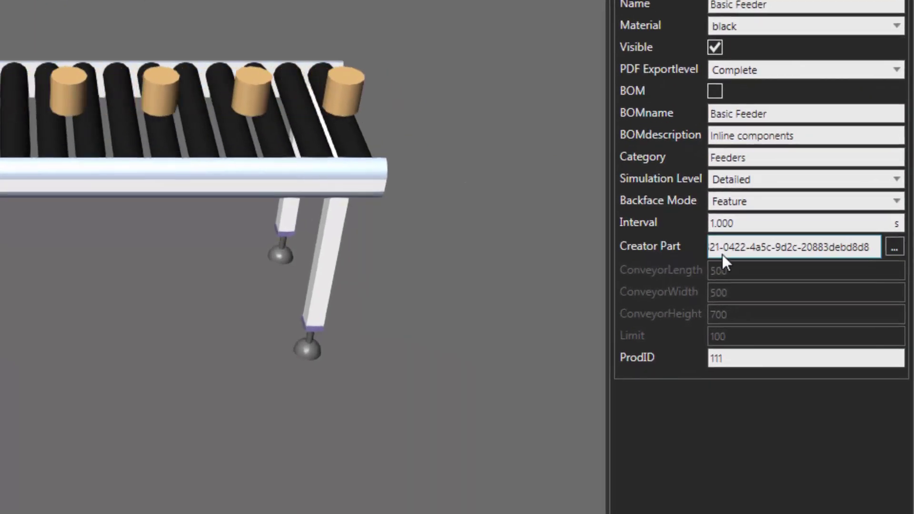
Examine the full vcid reference in the Basic Feeder's Creator Part property
{"action": "left_click", "coordinate": [729, 249]}
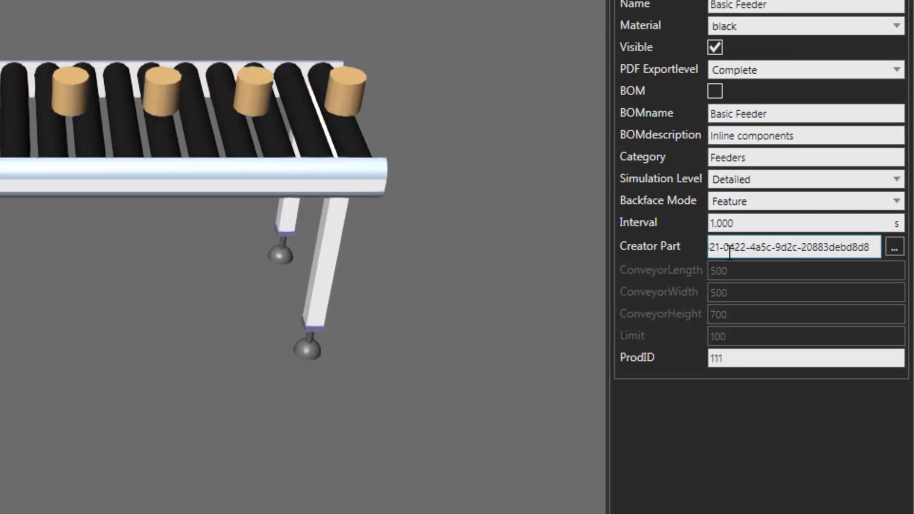
{"action": "left_click_drag", "start_coordinate": [729, 250], "coordinate": [684, 244]}
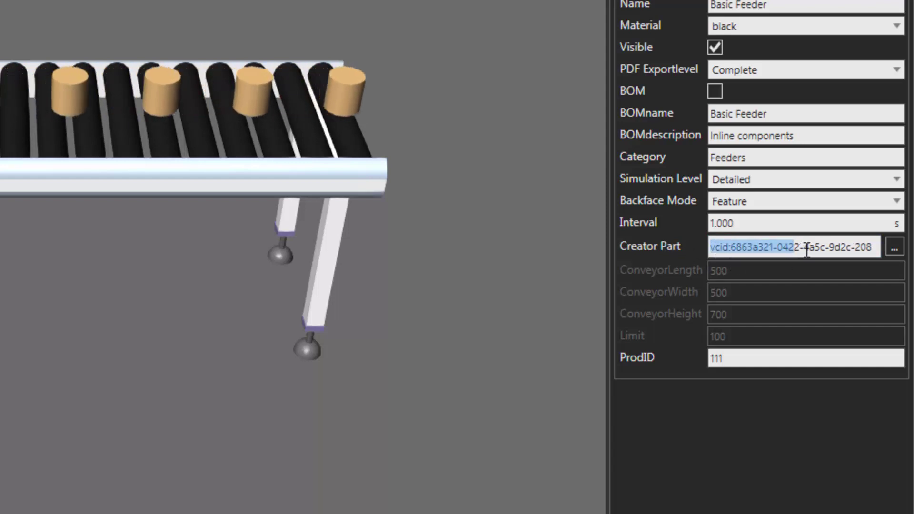
{"action": "key", "text": "End"}
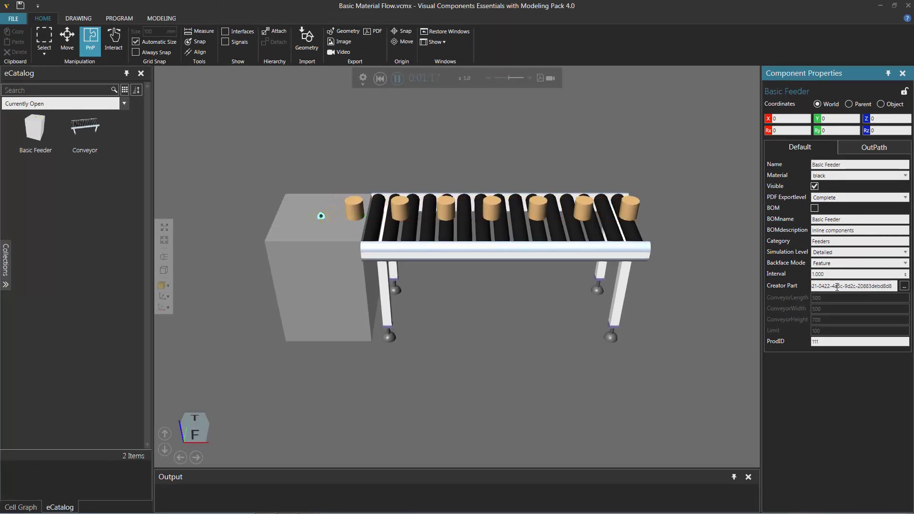
Reset the simulation and start a new empty layout, discarding the changes to Basic Material Flow
{"action": "left_click", "coordinate": [379, 78]}
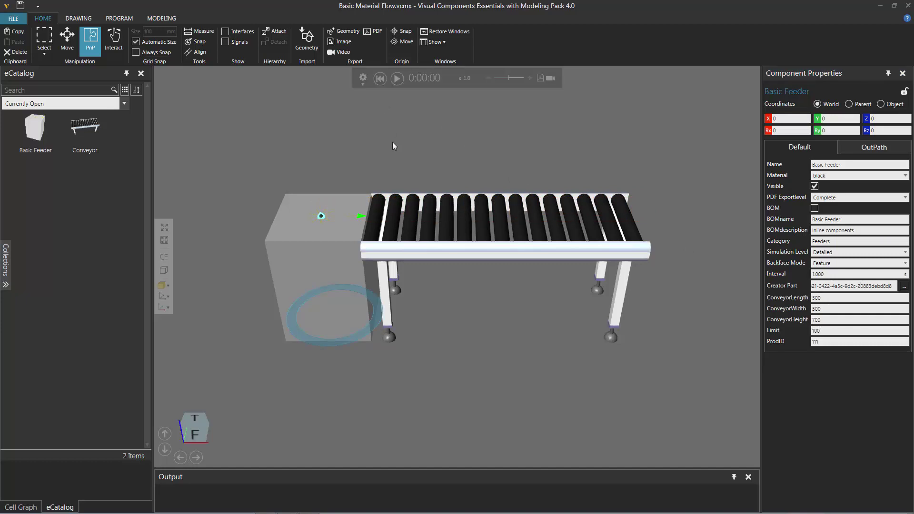
{"action": "key", "text": "ctrl+n"}
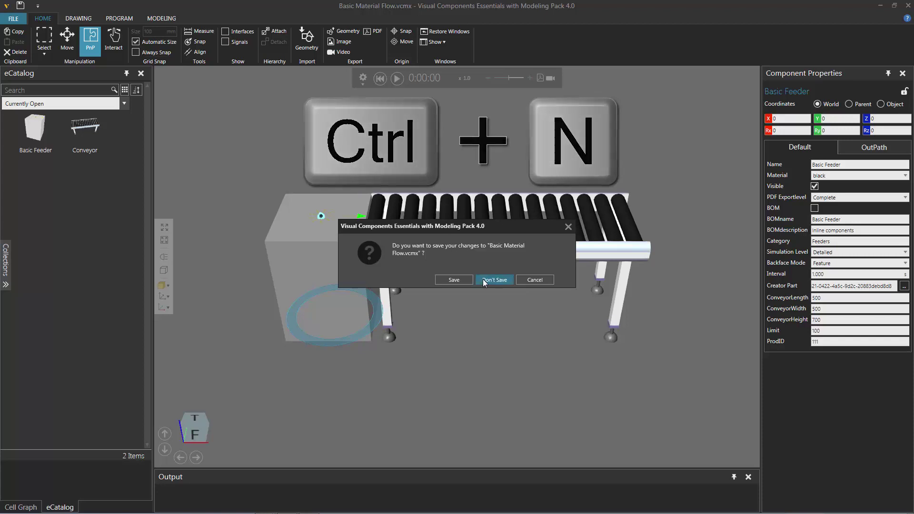
{"action": "left_click", "coordinate": [480, 280]}
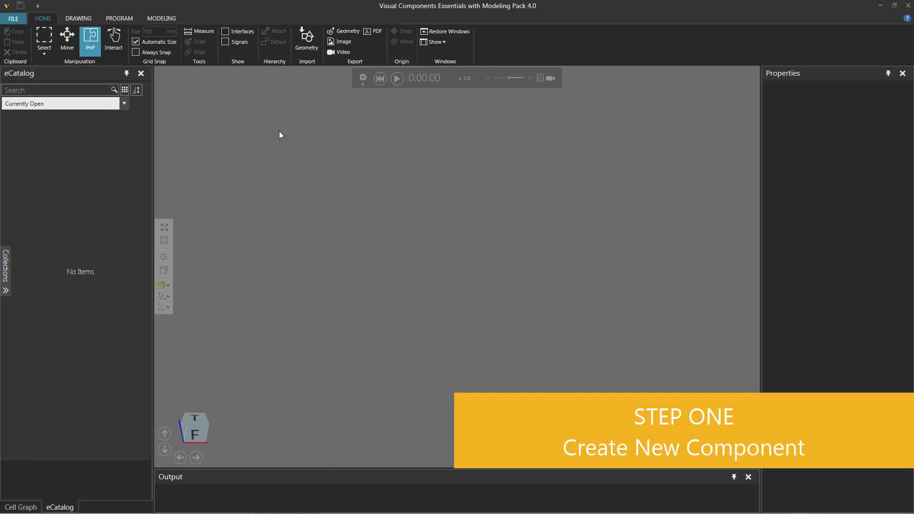
Create a new component for modeling and name it Feeder
{"action": "left_click", "coordinate": [161, 18]}
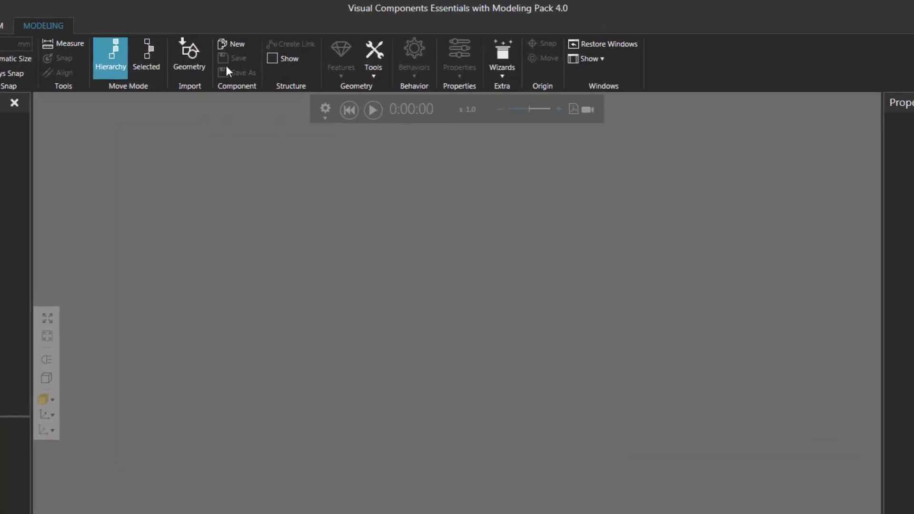
{"action": "left_click", "coordinate": [241, 44]}
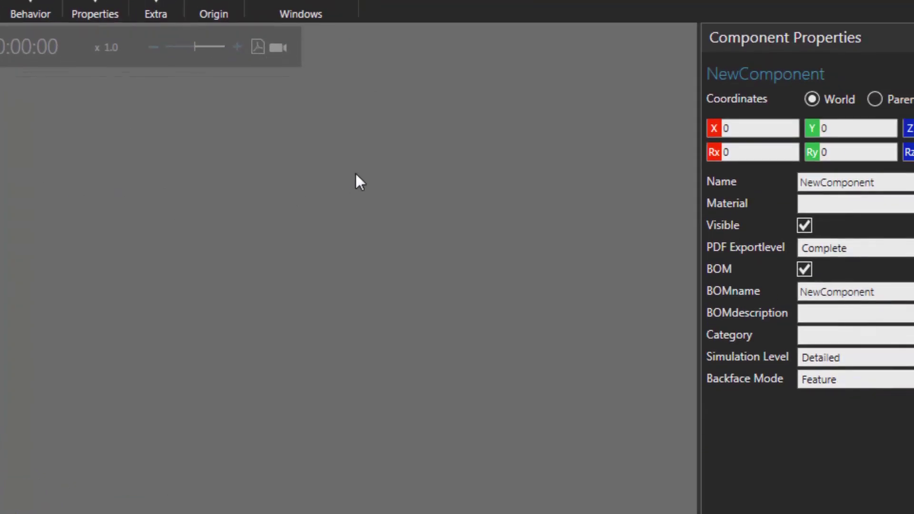
{"action": "double_click", "coordinate": [725, 142]}
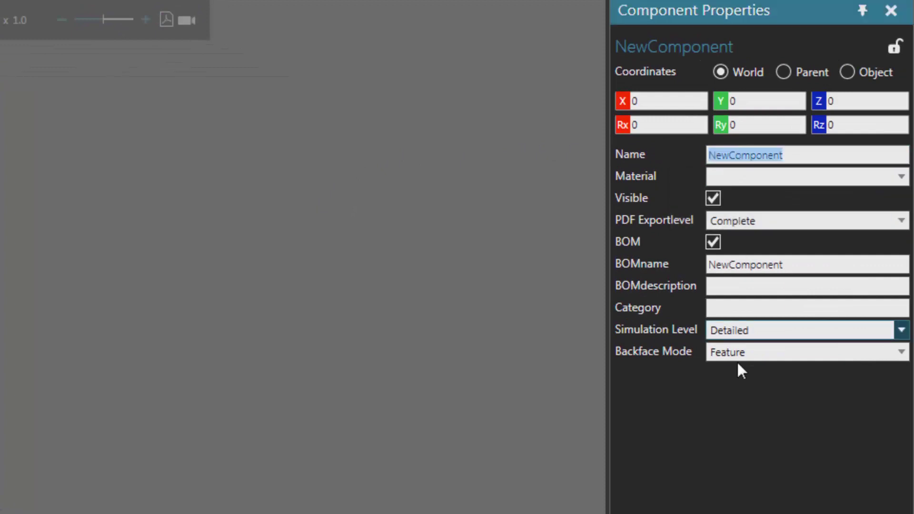
{"action": "type", "text": "Feeder"}
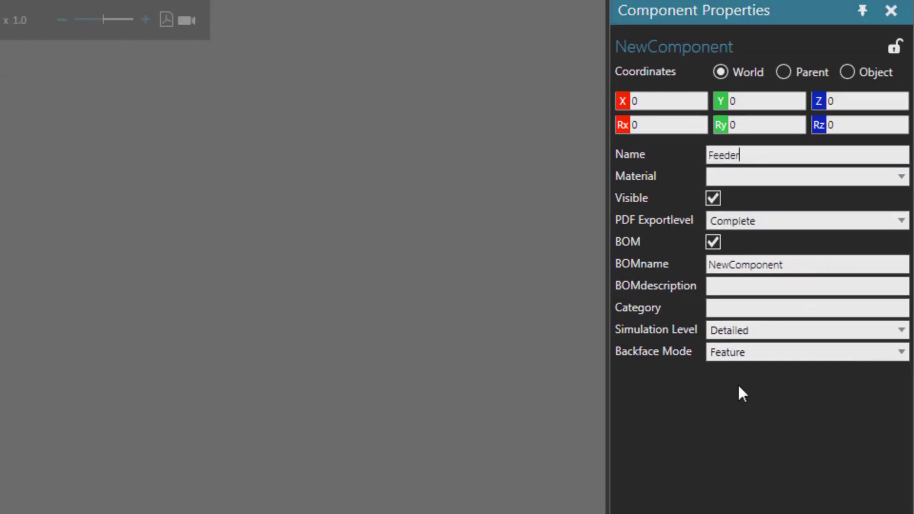
{"action": "key", "text": "Return"}
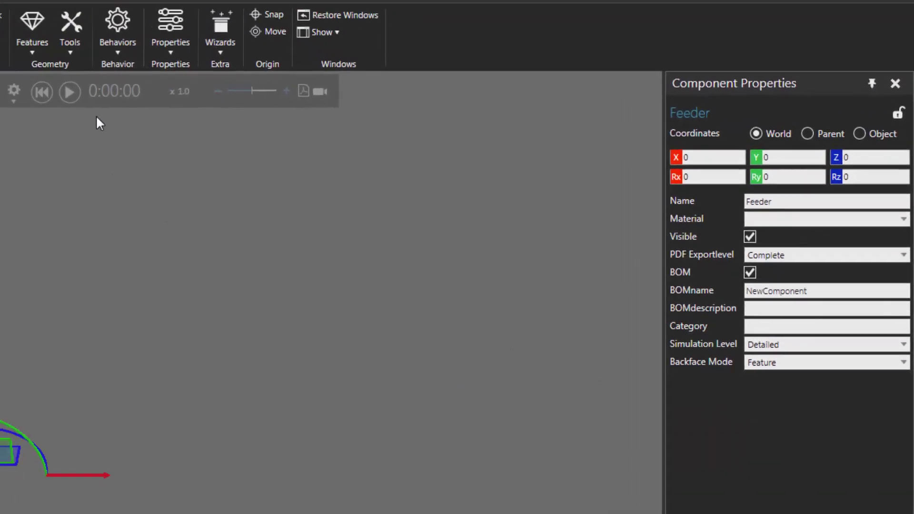
Add a box feature to the Feeder with length 500, width 400 and height 700 mm
{"action": "left_click", "coordinate": [30, 53]}
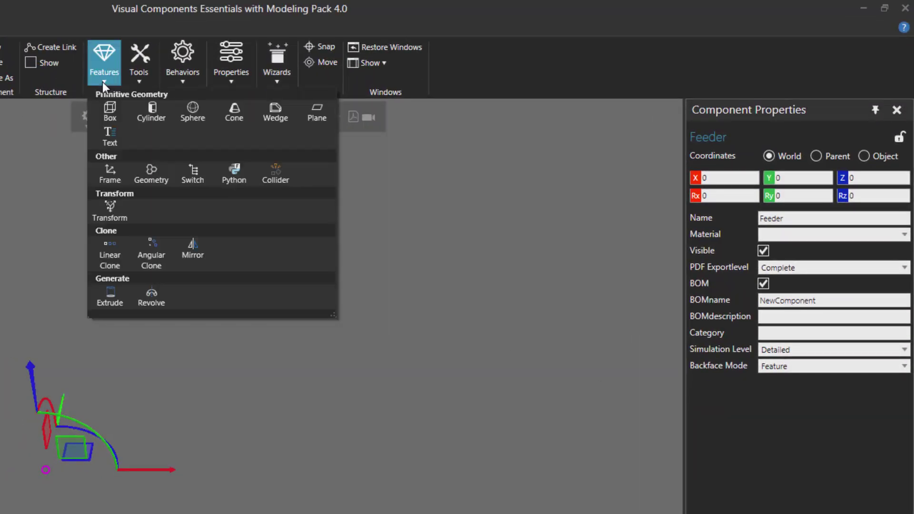
{"action": "left_click", "coordinate": [109, 108]}
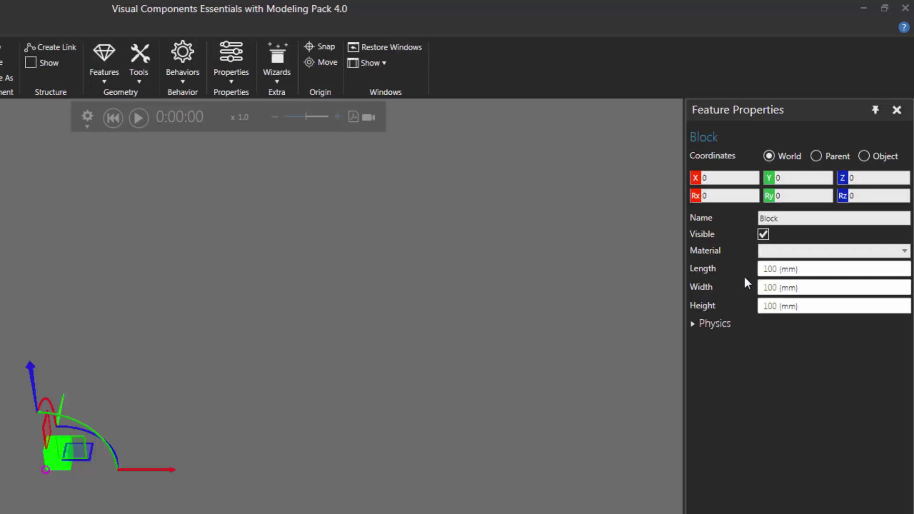
{"action": "left_click", "coordinate": [771, 268]}
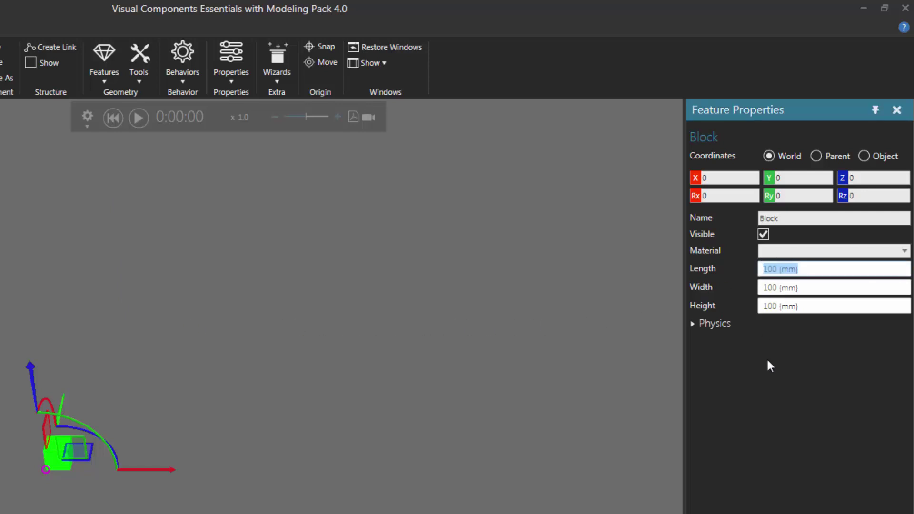
{"action": "type", "text": "500"}
{"action": "key", "text": "Tab"}
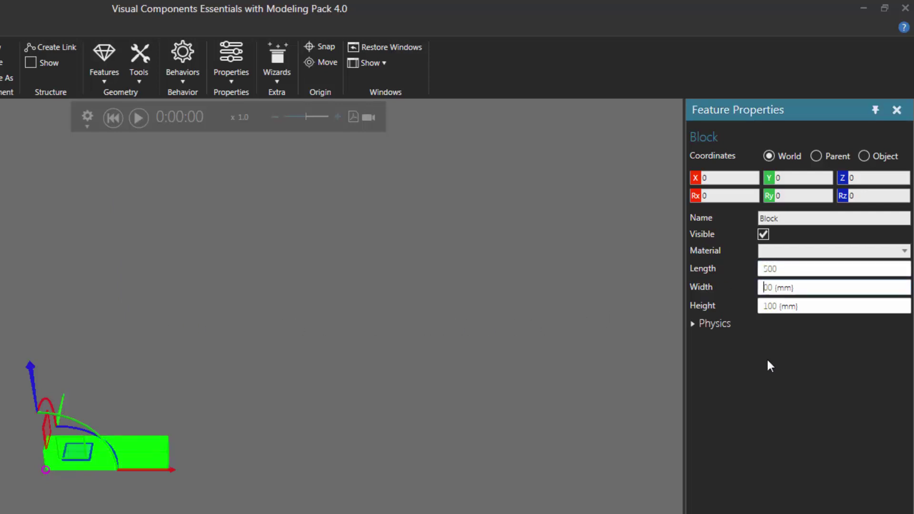
{"action": "type", "text": "4"}
{"action": "key", "text": "Tab"}
{"action": "type", "text": "7"}
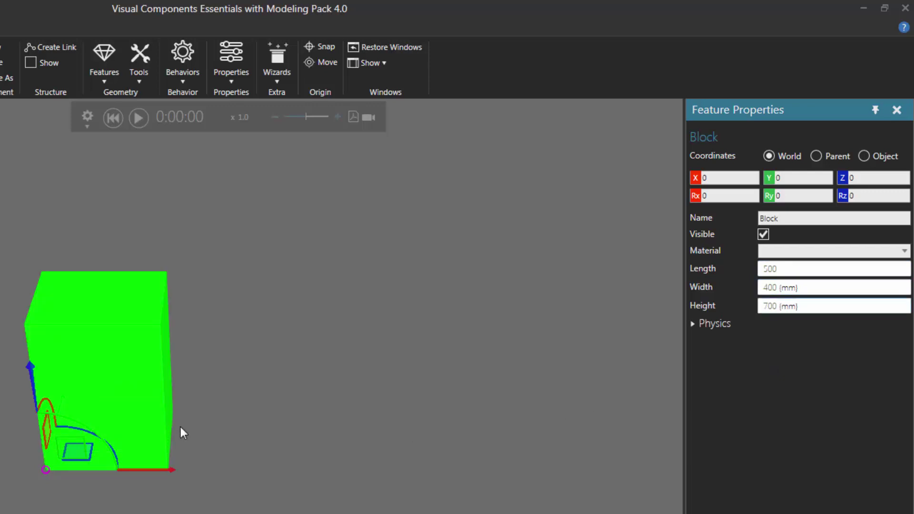
{"action": "right_click_drag", "start_coordinate": [183, 434], "coordinate": [264, 453], "text": "ctrl"}
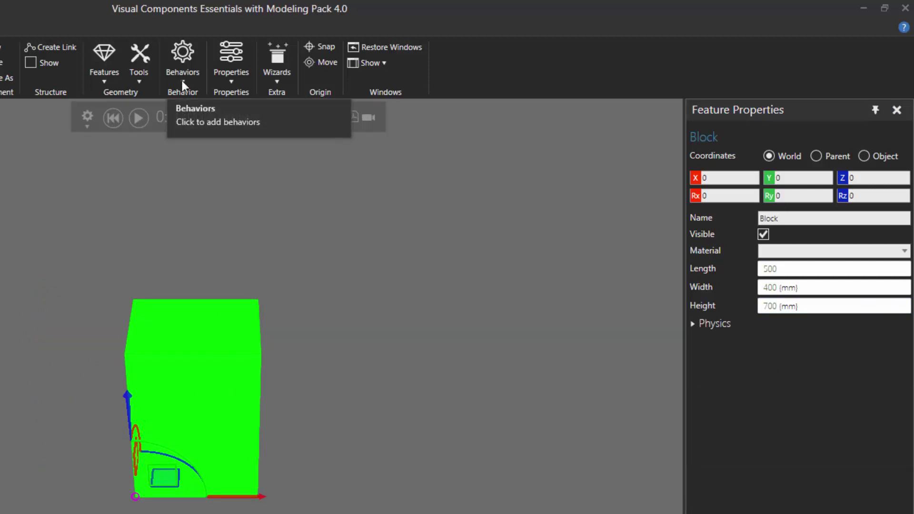
Add a Component Creator behavior to the Feeder component and inspect its Part property
{"action": "left_click", "coordinate": [183, 83]}
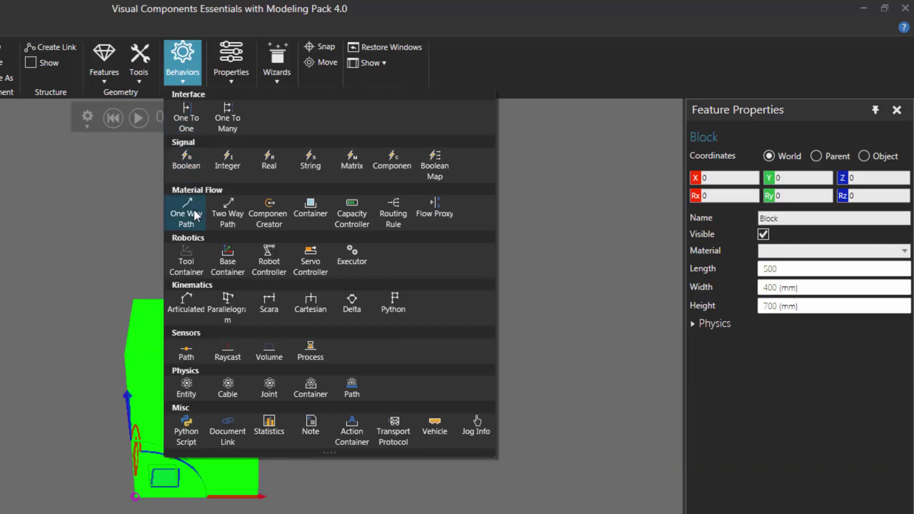
{"action": "left_click", "coordinate": [265, 215]}
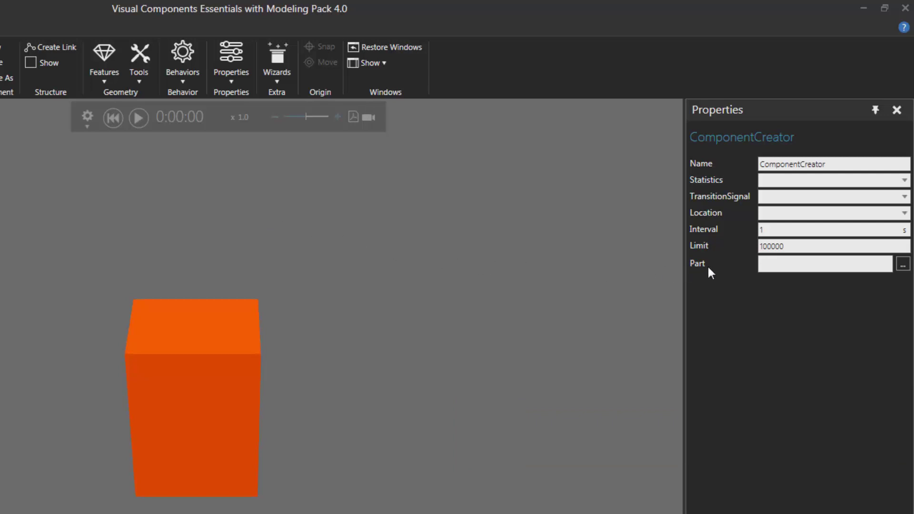
{"action": "left_click", "coordinate": [772, 263]}
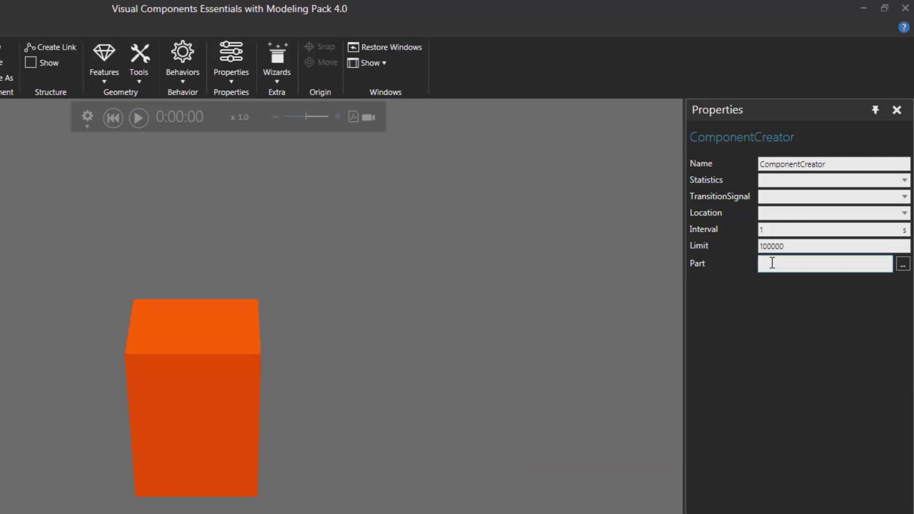
{"action": "left_click", "coordinate": [902, 264]}
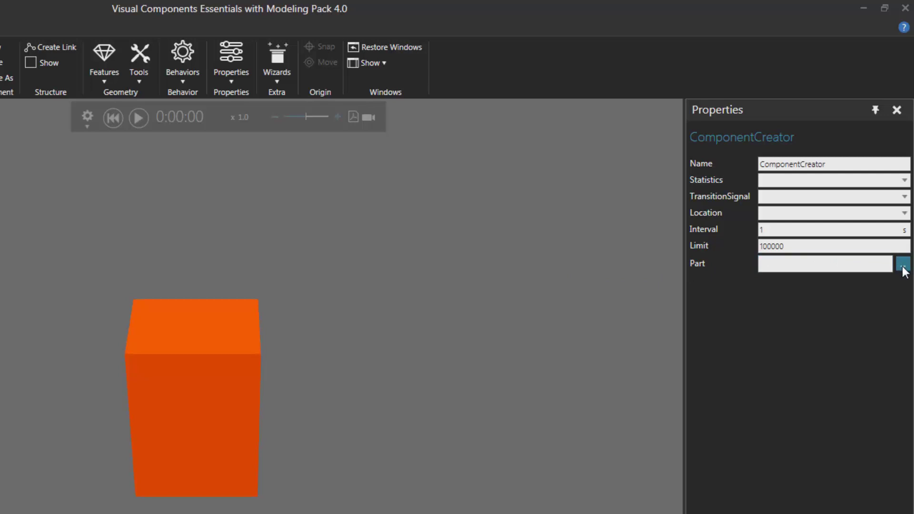
{"action": "left_click", "coordinate": [794, 263]}
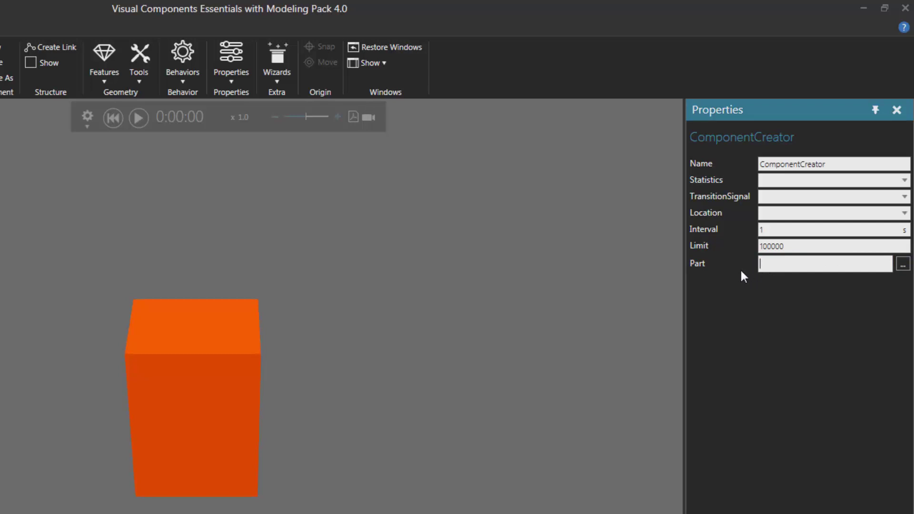
Open the Products and Containers collection under Models by Type in the eCatalog, widen the catalog and browse to the CarTyre model
{"action": "left_click", "coordinate": [59, 28]}
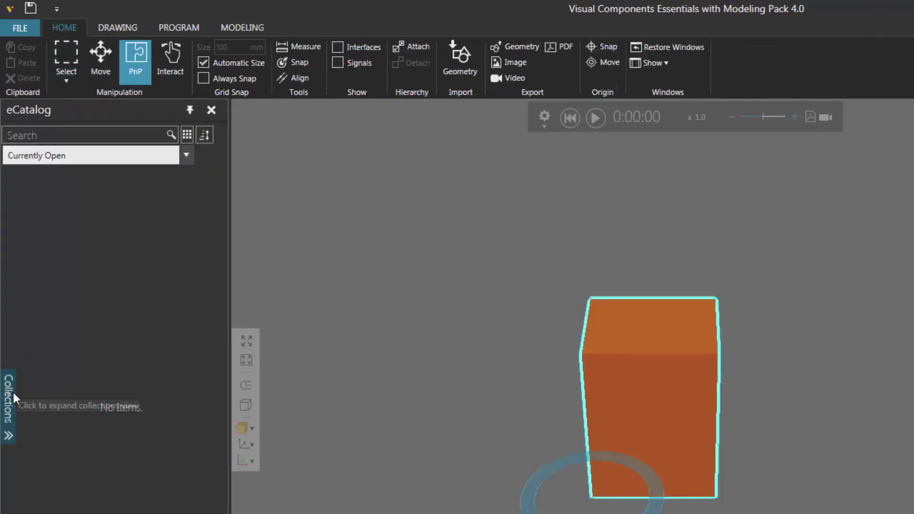
{"action": "left_click", "coordinate": [10, 407]}
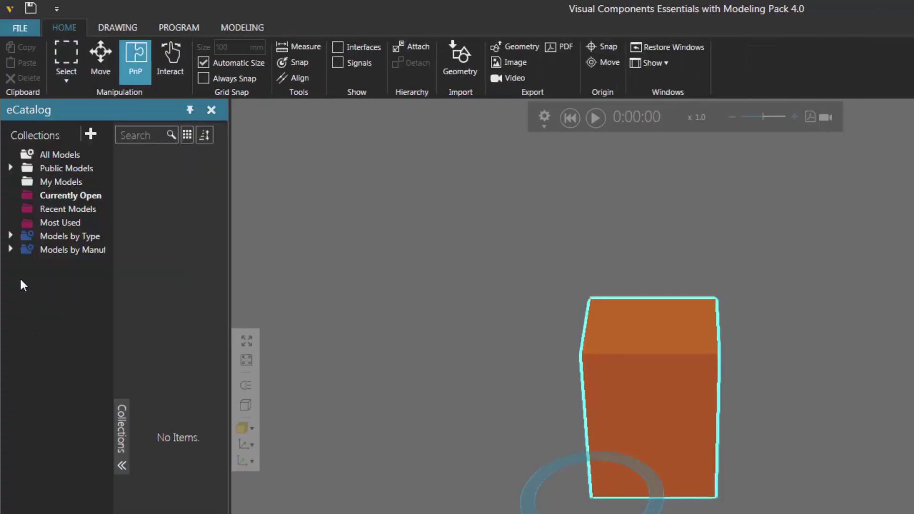
{"action": "left_click", "coordinate": [10, 236]}
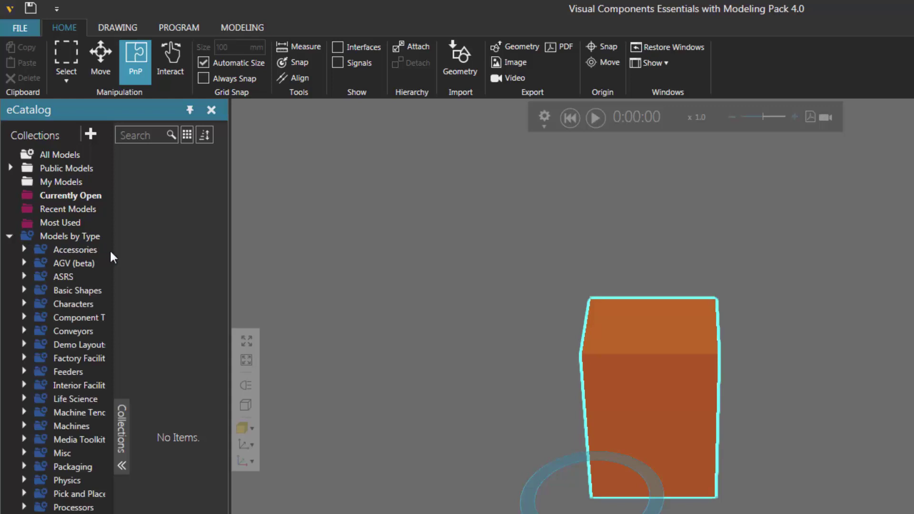
{"action": "left_click_drag", "start_coordinate": [113, 250], "coordinate": [159, 251]}
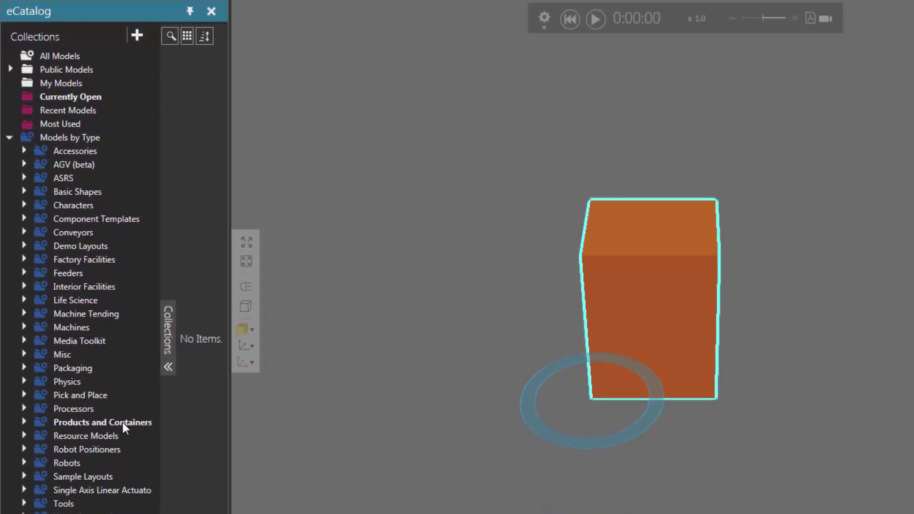
{"action": "left_click", "coordinate": [122, 422]}
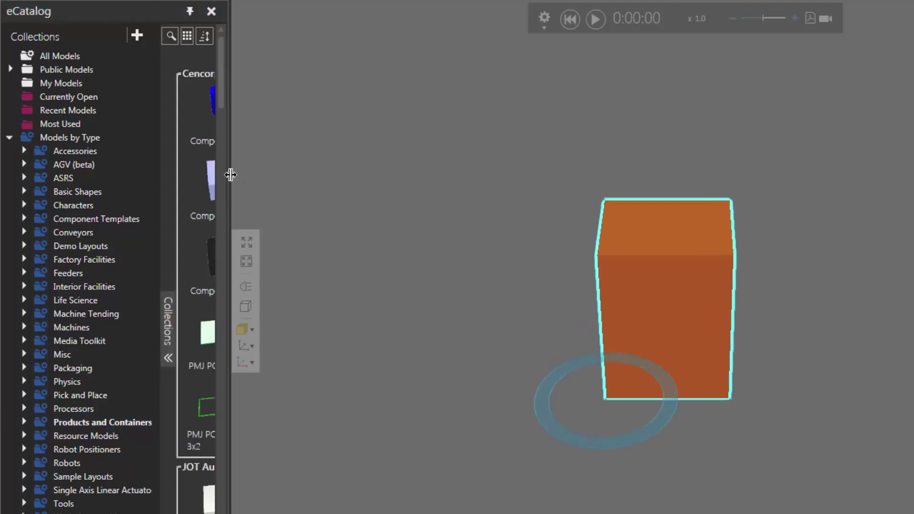
{"action": "left_click_drag", "start_coordinate": [231, 174], "coordinate": [330, 177]}
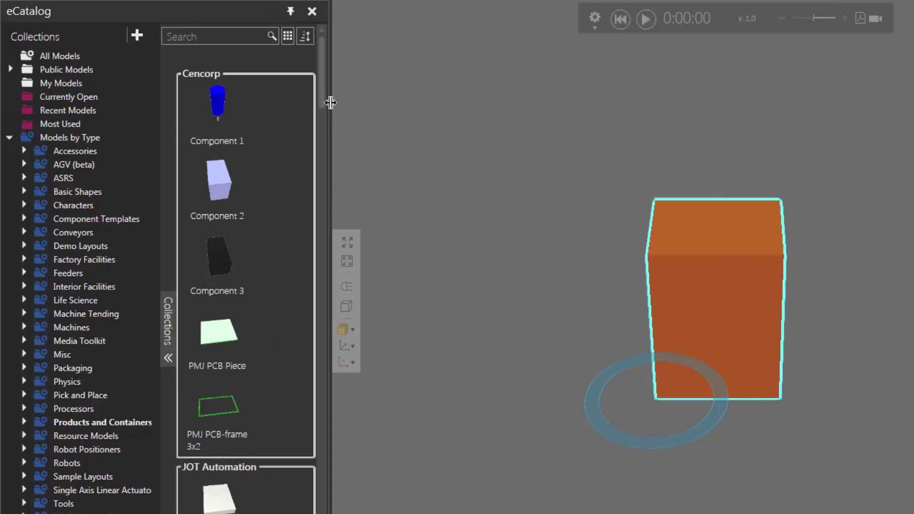
{"action": "left_click_drag", "start_coordinate": [322, 96], "coordinate": [304, 278]}
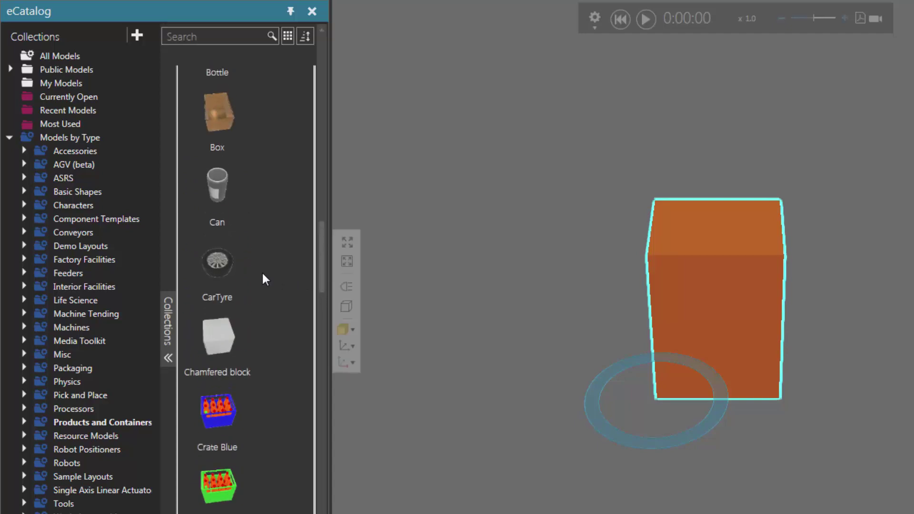
Copy the VCID from the CarTyre model's metadata and close the metadata view
{"action": "right_click", "coordinate": [225, 262]}
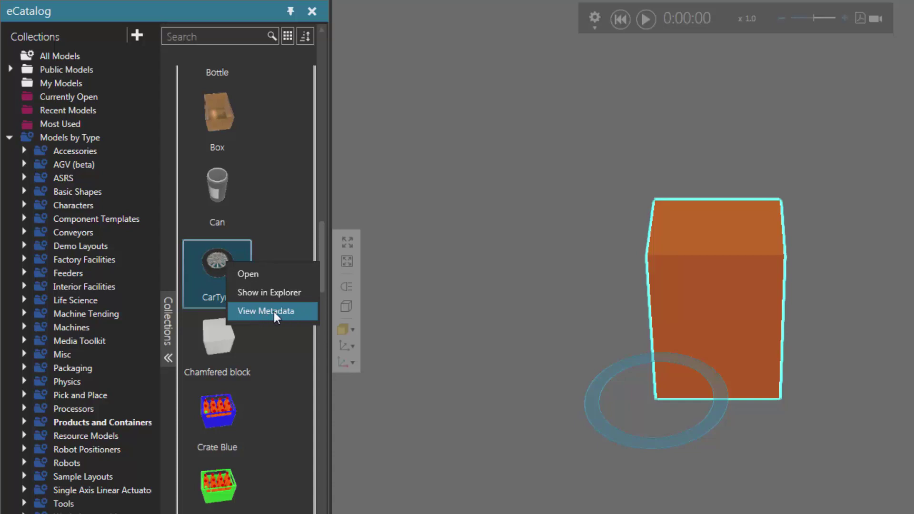
{"action": "left_click", "coordinate": [301, 312]}
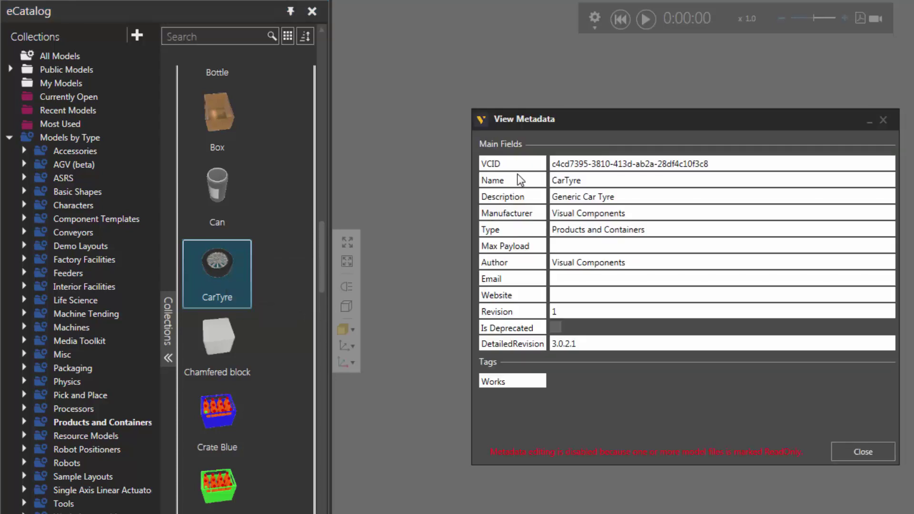
{"action": "left_click", "coordinate": [590, 165]}
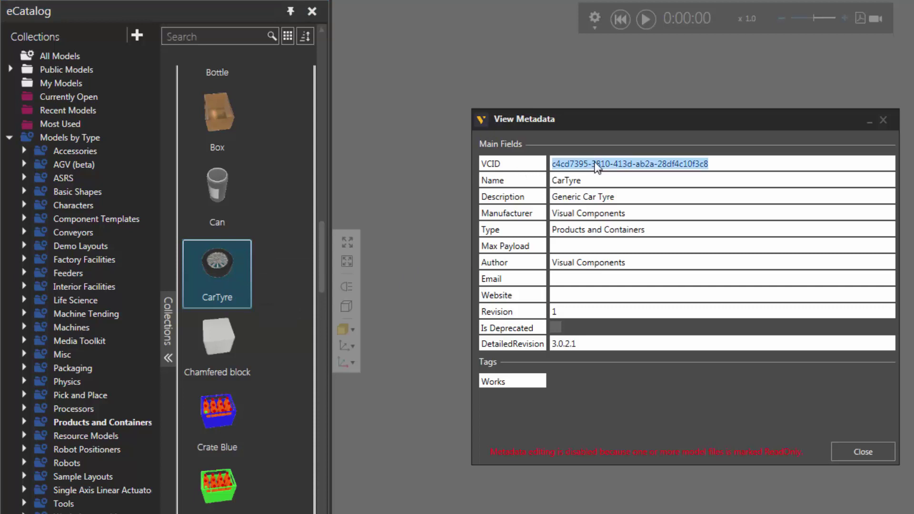
{"action": "right_click", "coordinate": [597, 165]}
{"action": "left_click", "coordinate": [623, 187]}
{"action": "left_click", "coordinate": [862, 453]}
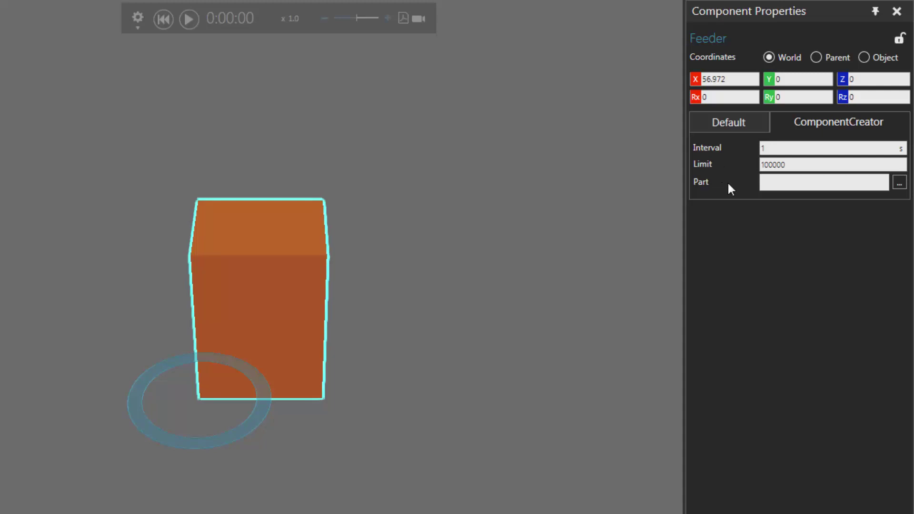
Set the Component Creator's Part to "vcid:" followed by the copied CarTyre VCID, and test it by running and resetting the simulation
{"action": "left_click", "coordinate": [767, 183]}
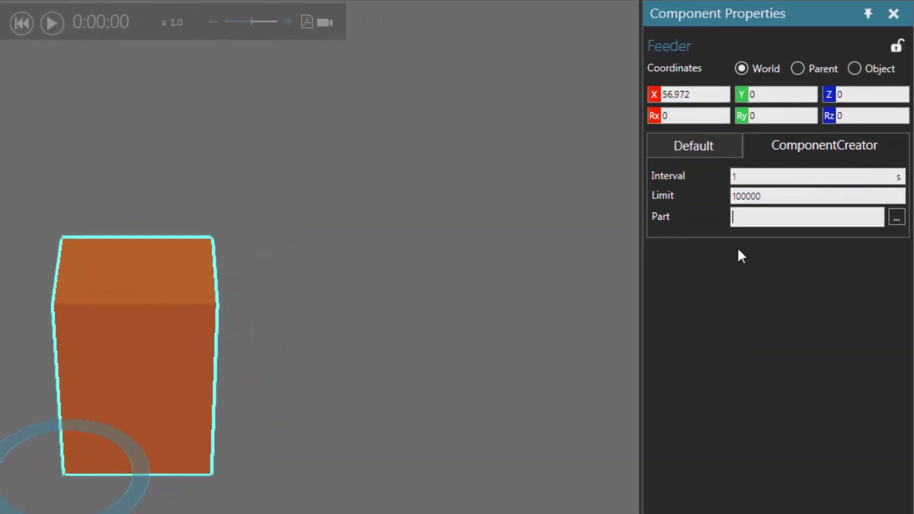
{"action": "type", "text": "vcid"}
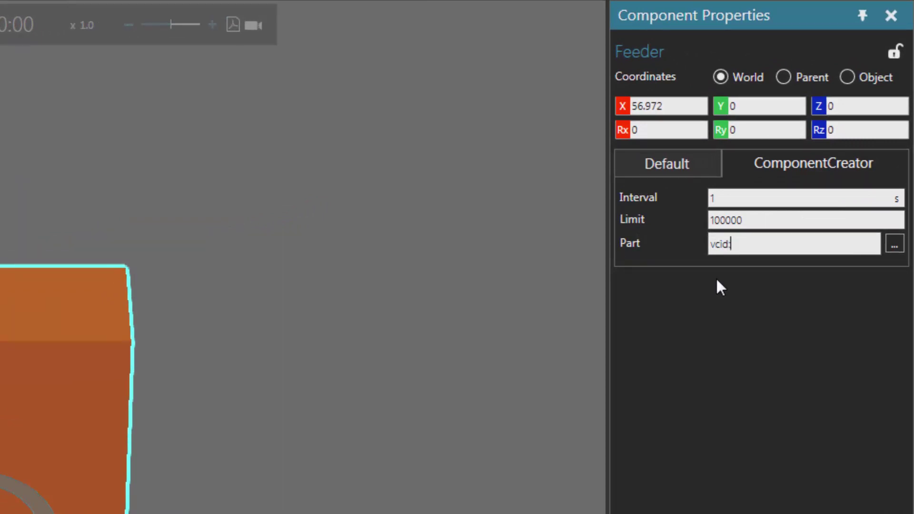
{"action": "type", "text": ":"}
{"action": "key", "text": "ctrl+v"}
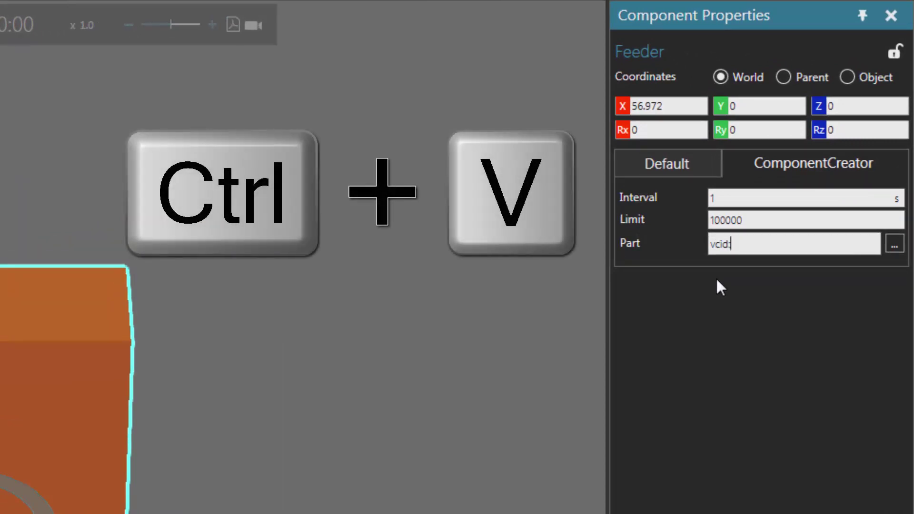
{"action": "key", "text": "ctrl+v"}
{"action": "key", "text": "ctrl+a"}
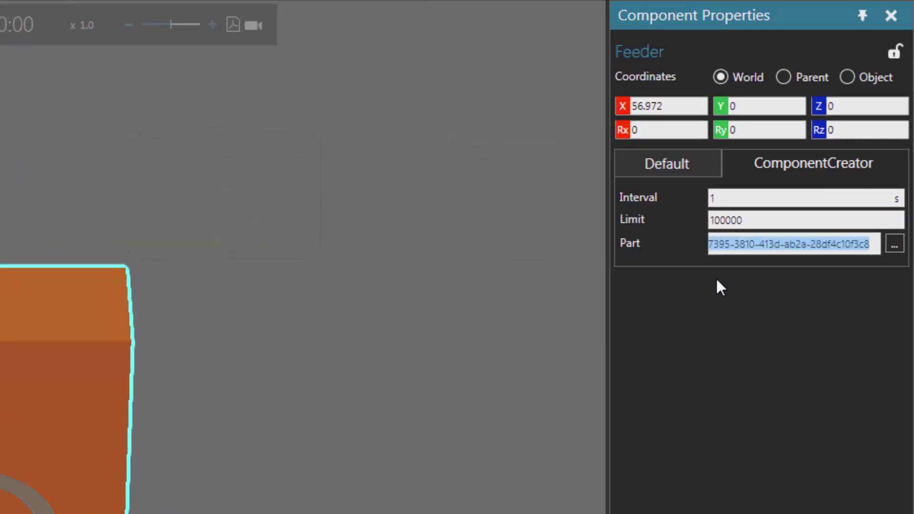
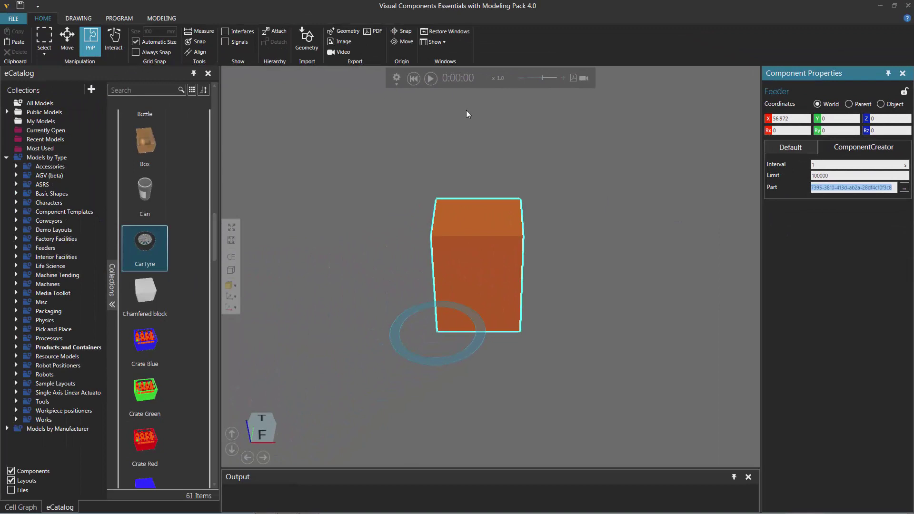
{"action": "left_click", "coordinate": [432, 78]}
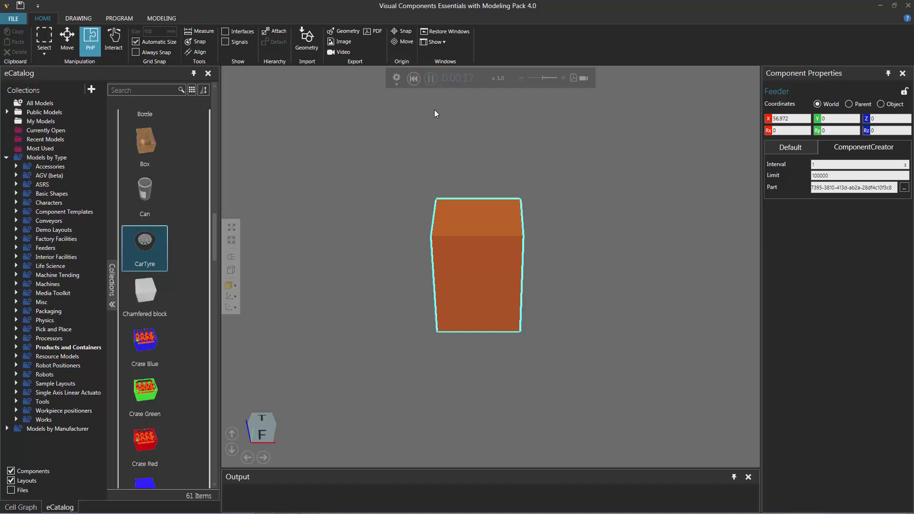
{"action": "left_click", "coordinate": [413, 79]}
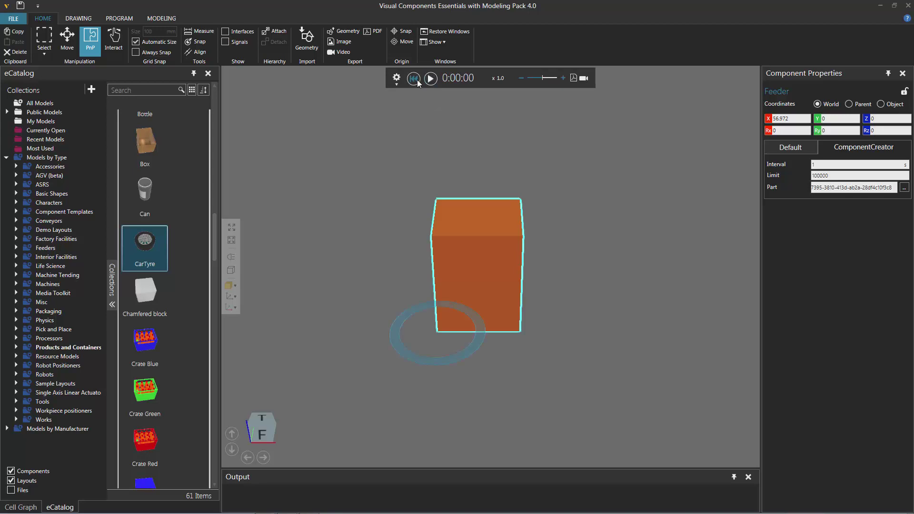
Return to modeling the Feeder and add a material flow Container behavior to it
{"action": "left_click", "coordinate": [163, 19]}
{"action": "left_click", "coordinate": [104, 133]}
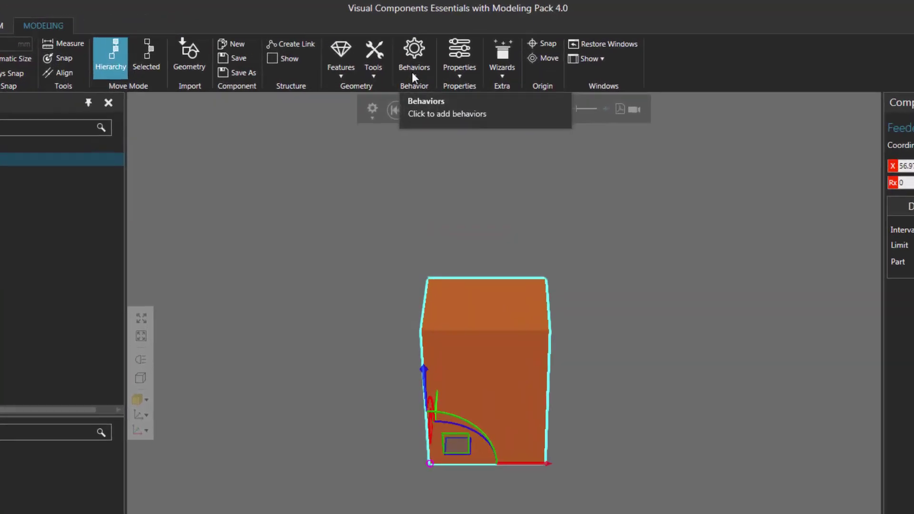
{"action": "left_click", "coordinate": [412, 72]}
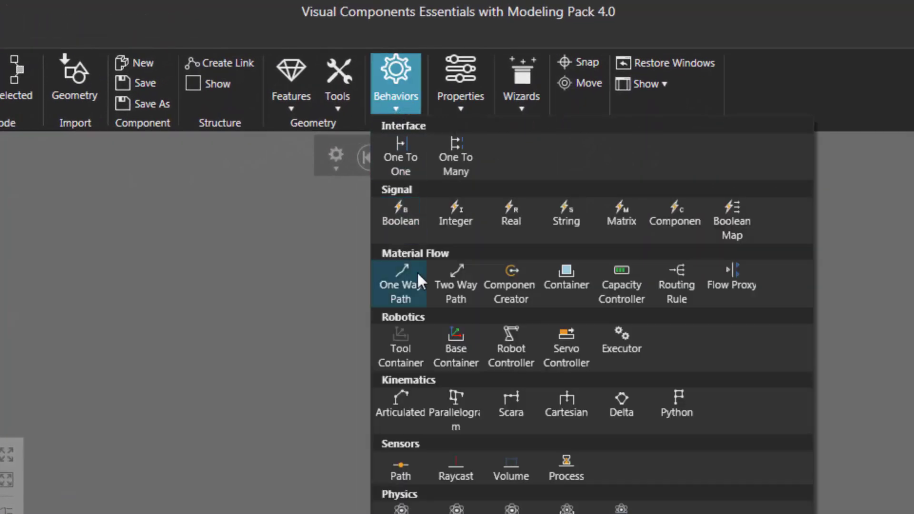
{"action": "left_click", "coordinate": [567, 272]}
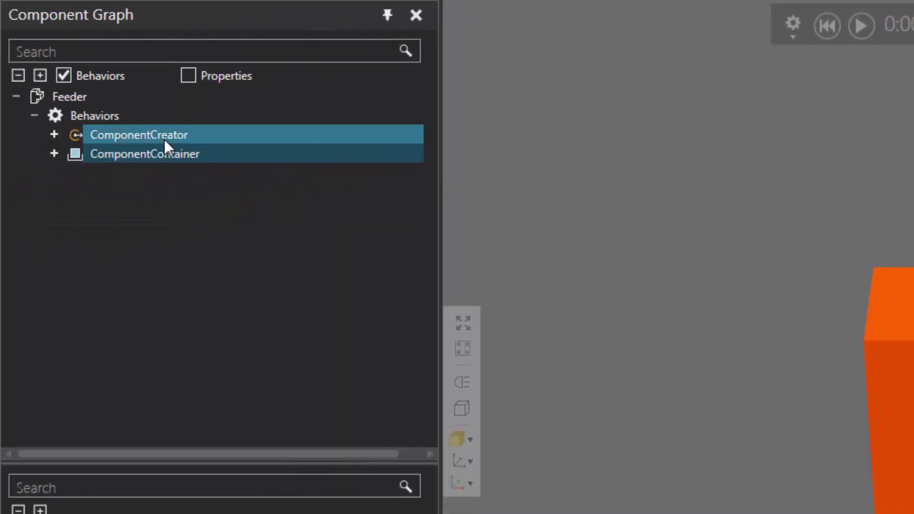
Connect the ComponentCreator's Output to ComponentContainer, and test the flow by running and resetting the simulation
{"action": "left_click", "coordinate": [169, 136]}
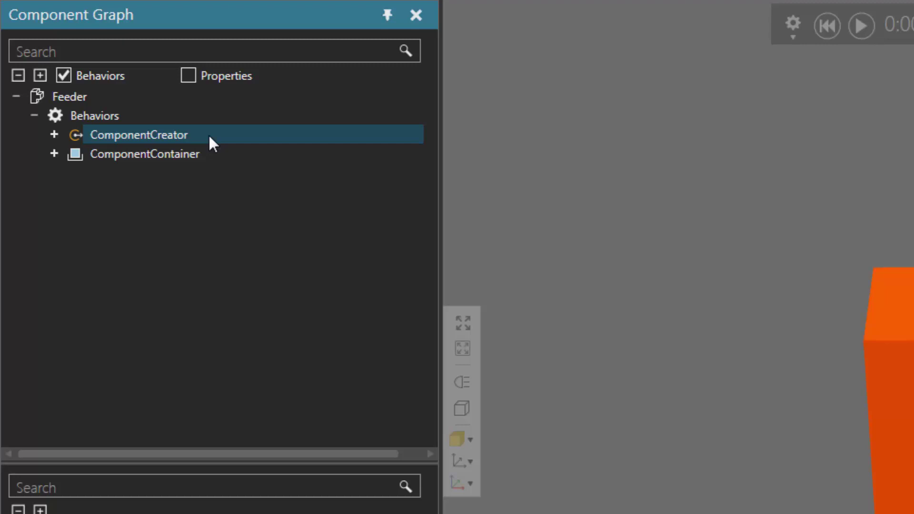
{"action": "left_click", "coordinate": [54, 135]}
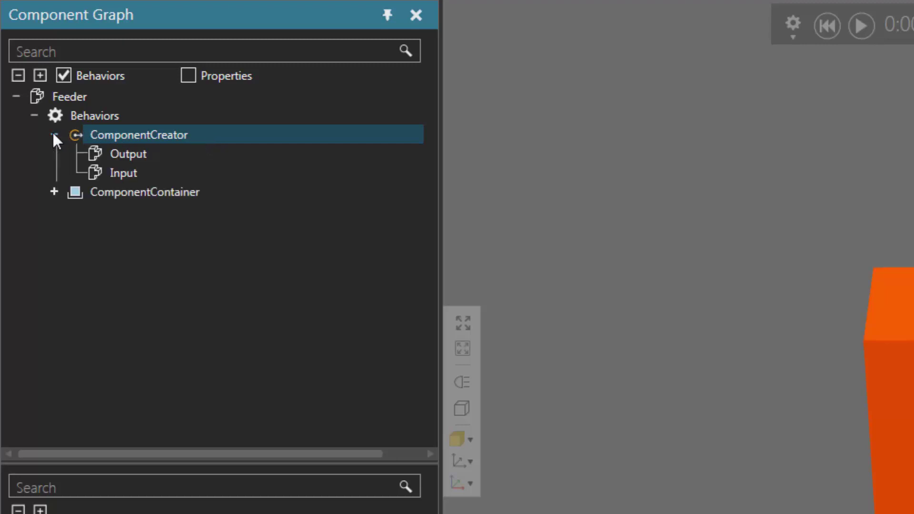
{"action": "left_click", "coordinate": [55, 192]}
{"action": "left_click", "coordinate": [140, 155]}
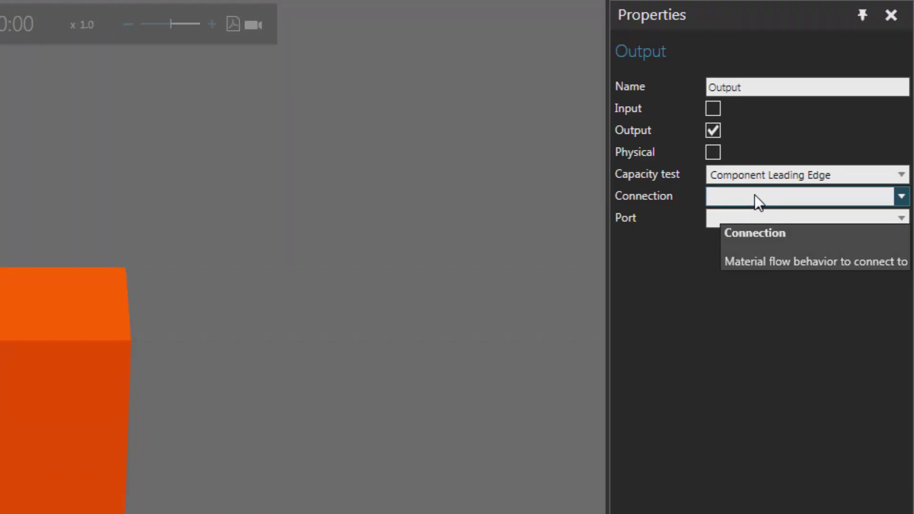
{"action": "left_click", "coordinate": [755, 197]}
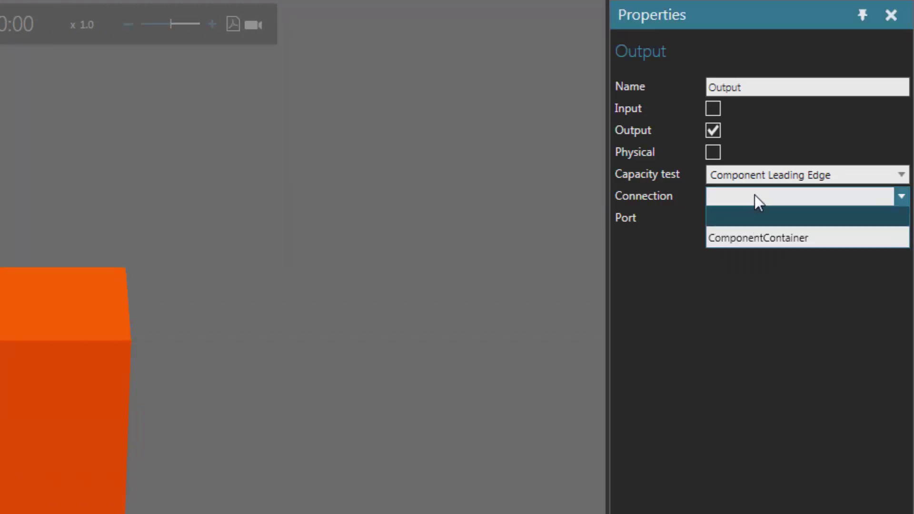
{"action": "left_click", "coordinate": [824, 245]}
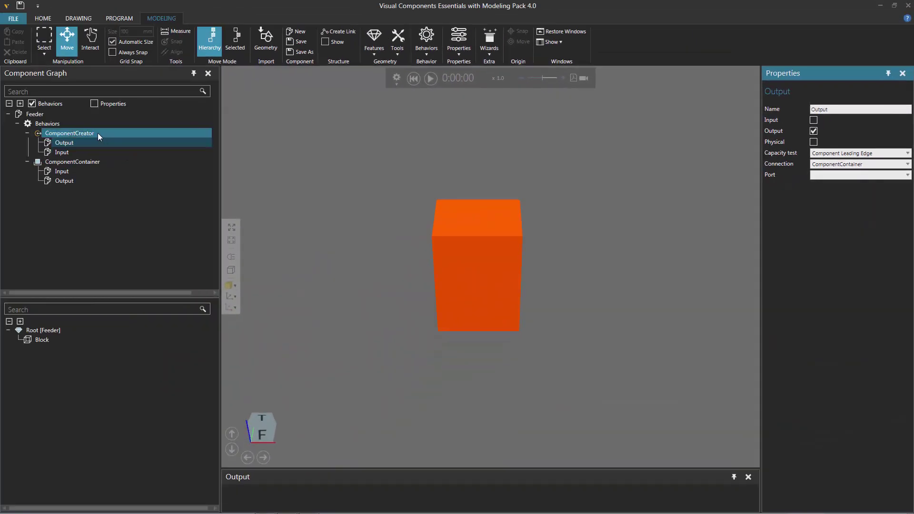
{"action": "left_click", "coordinate": [431, 79]}
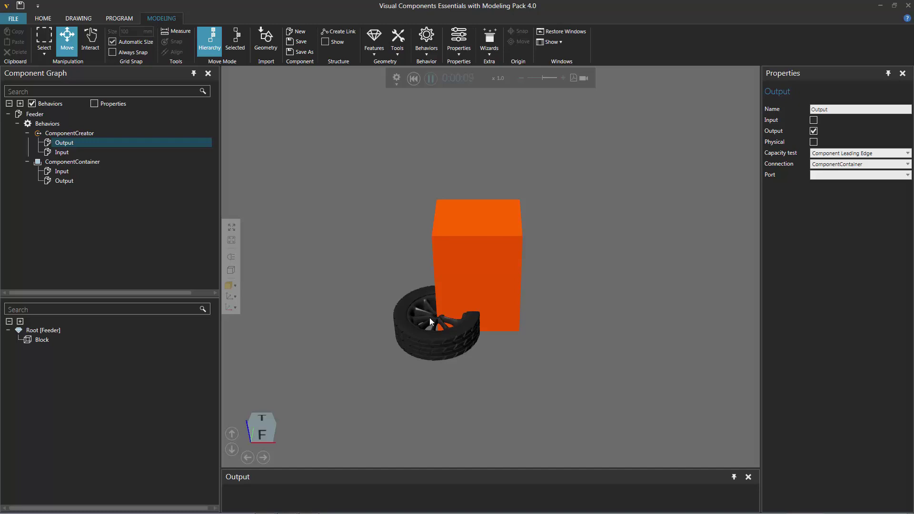
{"action": "left_click", "coordinate": [414, 78]}
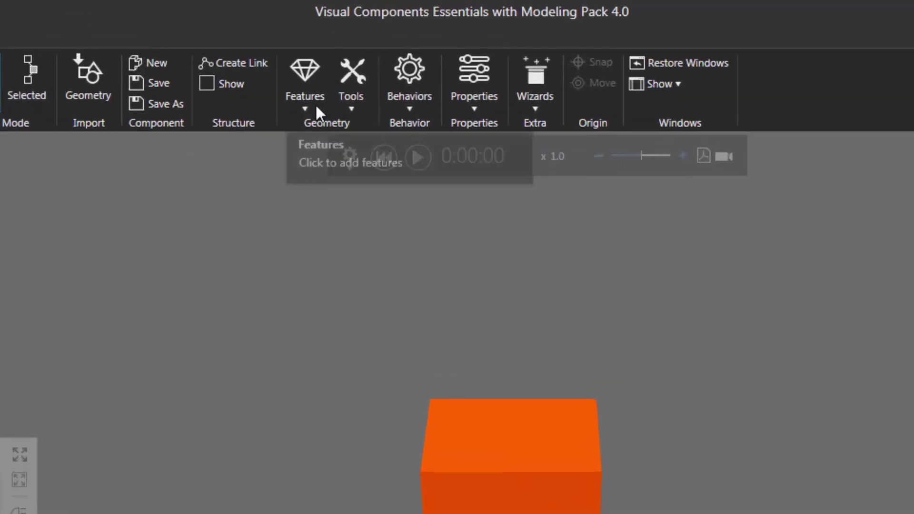
Add a Frame feature to the Feeder and turn on the display of frames in the 3D view
{"action": "left_click", "coordinate": [308, 109]}
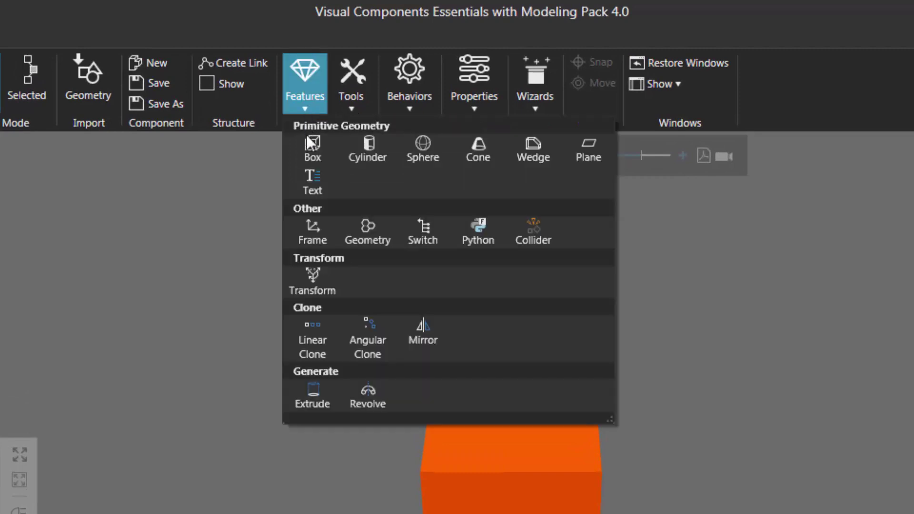
{"action": "left_click", "coordinate": [315, 227]}
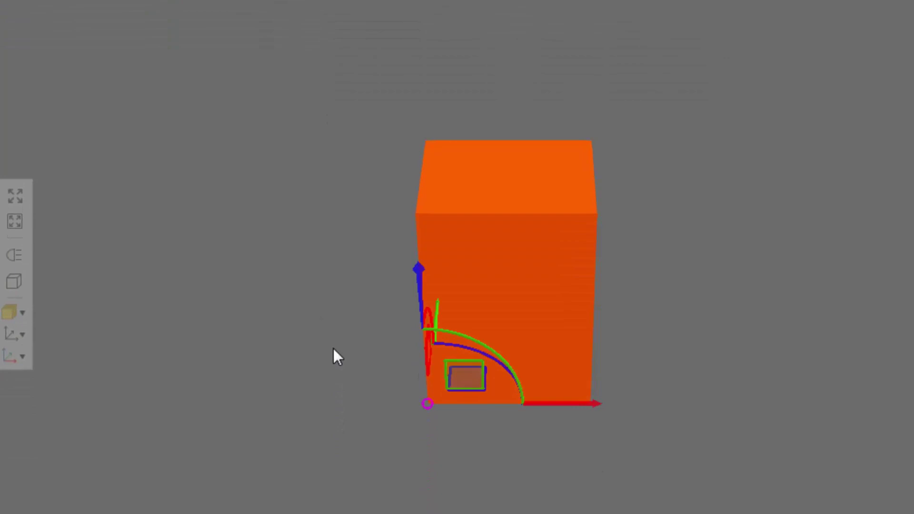
{"action": "left_click", "coordinate": [22, 337]}
{"action": "left_click", "coordinate": [21, 337]}
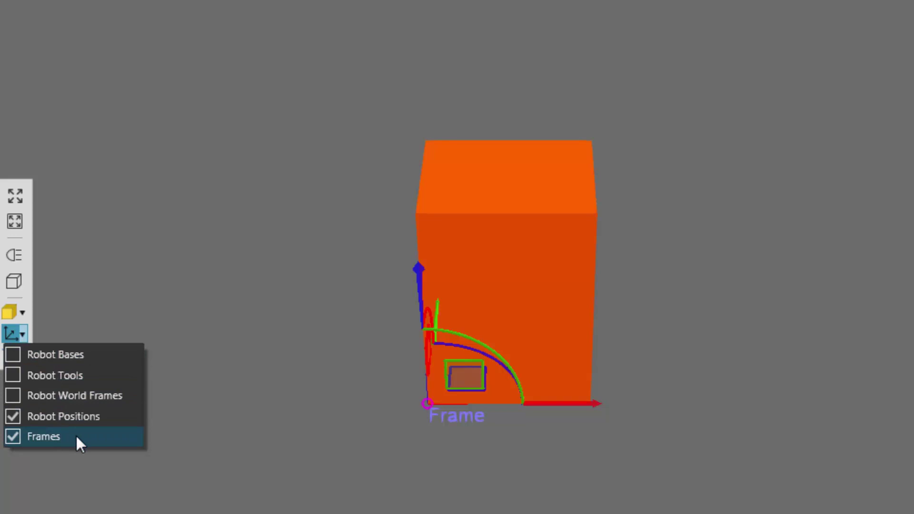
Move the Frame from the Feeder's origin to the center of the box's top face
{"action": "left_click", "coordinate": [428, 402]}
{"action": "left_click_drag", "start_coordinate": [449, 333], "coordinate": [505, 177]}
{"action": "scroll", "coordinate": [506, 176], "scroll_direction": "up", "scroll_amount": 5}
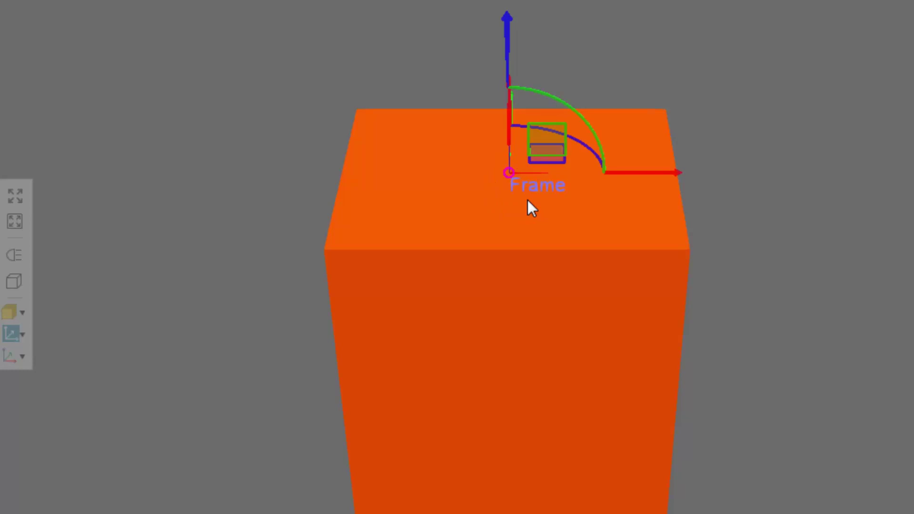
Set the Location of the ComponentContainer behavior to Frame
{"action": "left_click", "coordinate": [232, 172]}
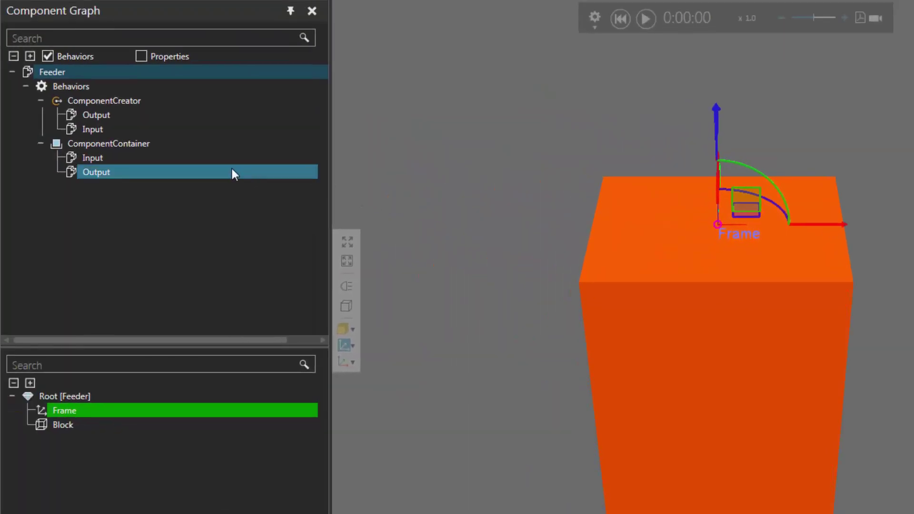
{"action": "left_click", "coordinate": [174, 146]}
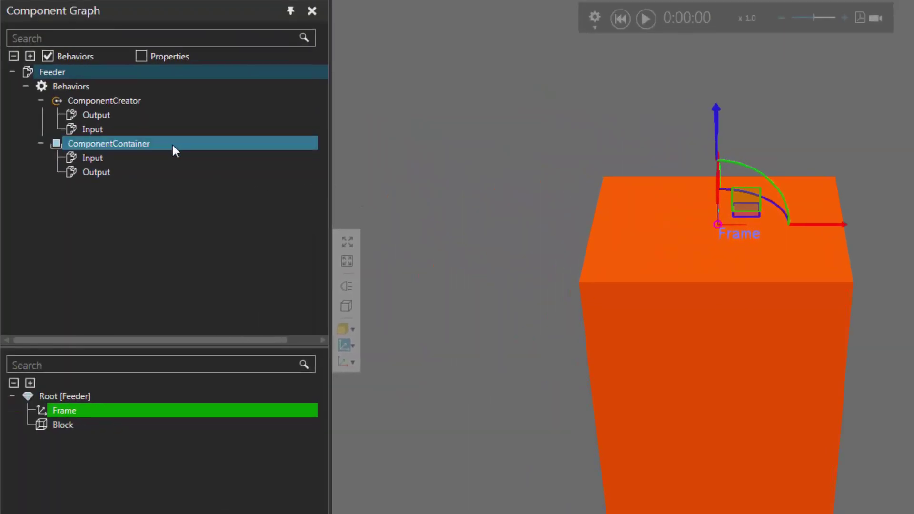
{"action": "left_click", "coordinate": [169, 143]}
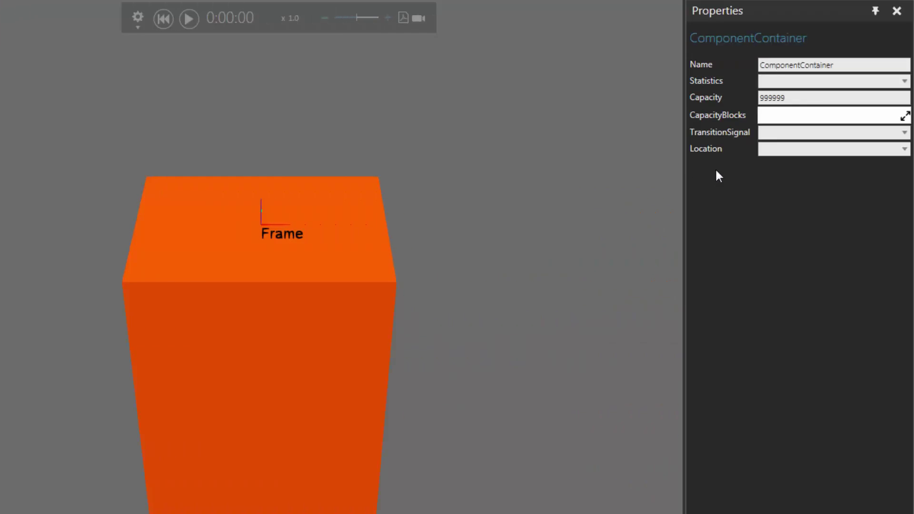
{"action": "left_click", "coordinate": [781, 151]}
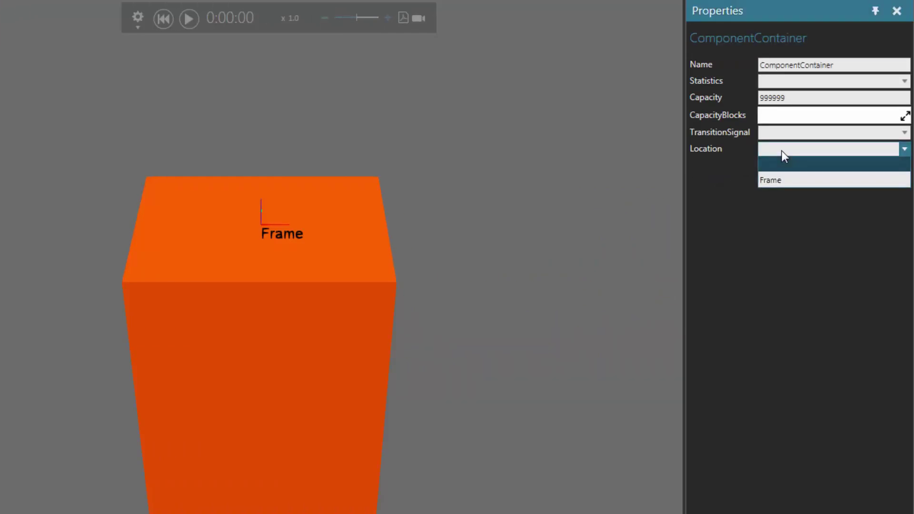
{"action": "left_click", "coordinate": [804, 180]}
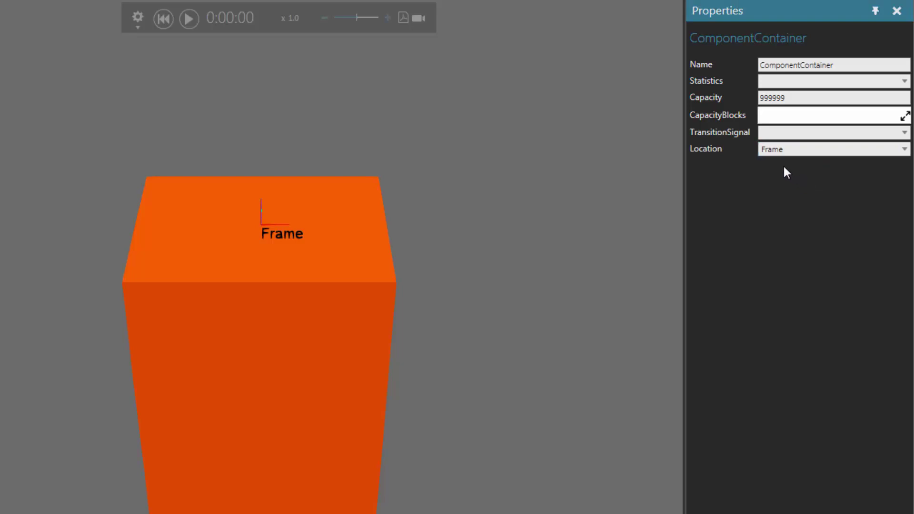
Run the simulation to examine where the tyres are created on the Feeder, and reset it
{"action": "left_click", "coordinate": [189, 19]}
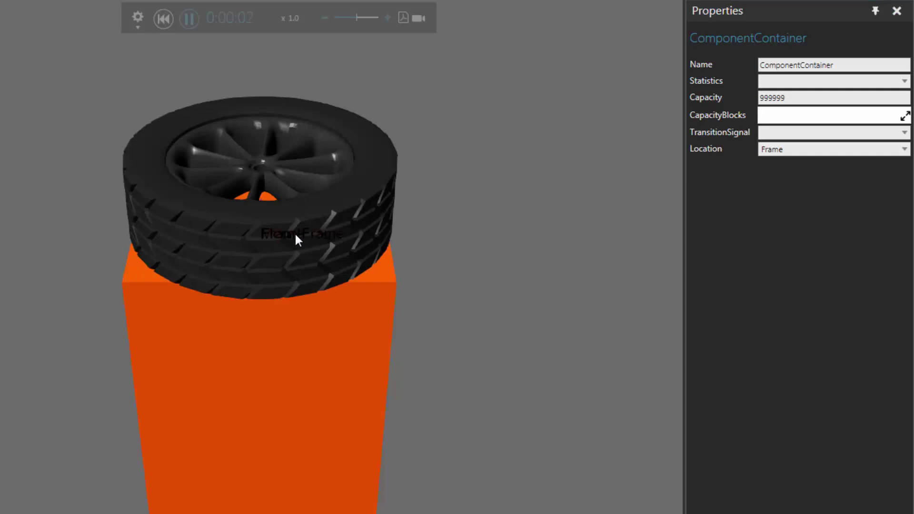
{"action": "middle_click_drag", "start_coordinate": [477, 337], "coordinate": [459, 335]}
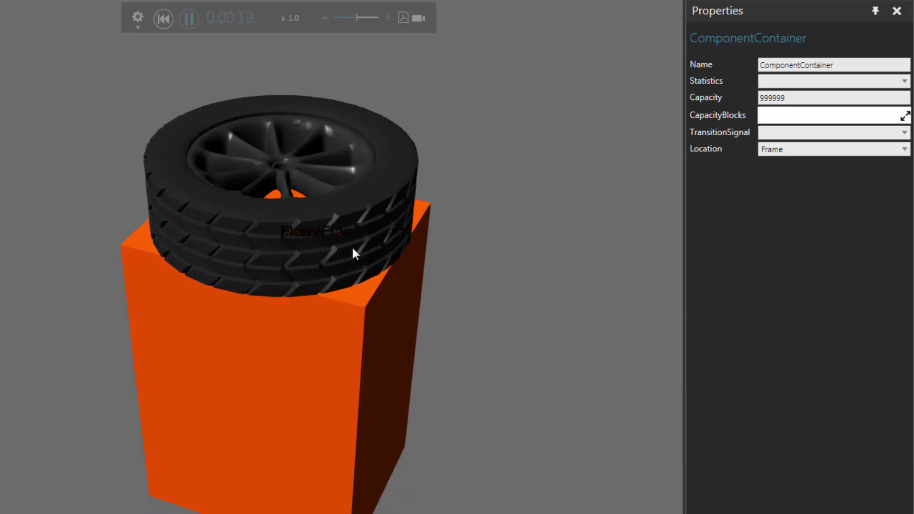
{"action": "left_click", "coordinate": [163, 19]}
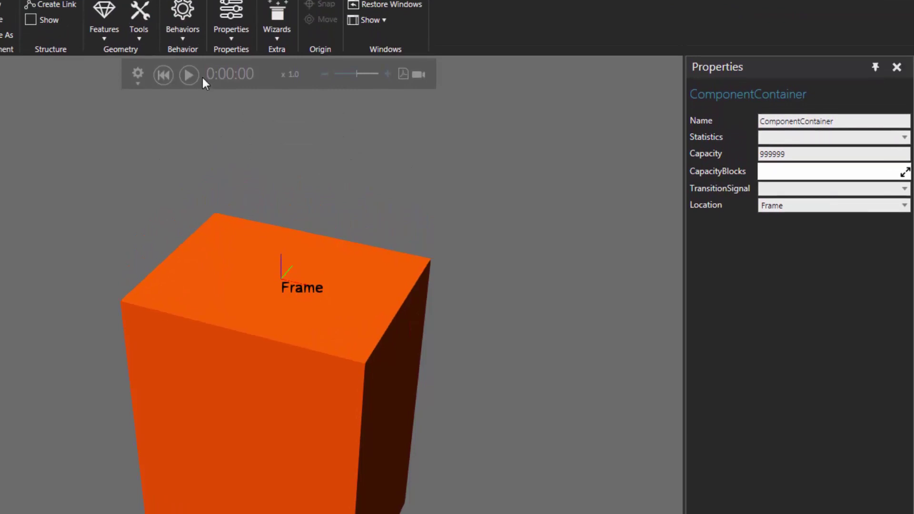
Add a One Way Path behavior to the Feeder, and place a second Frame at the middle of the box's top edge on the +X side
{"action": "left_click", "coordinate": [185, 81]}
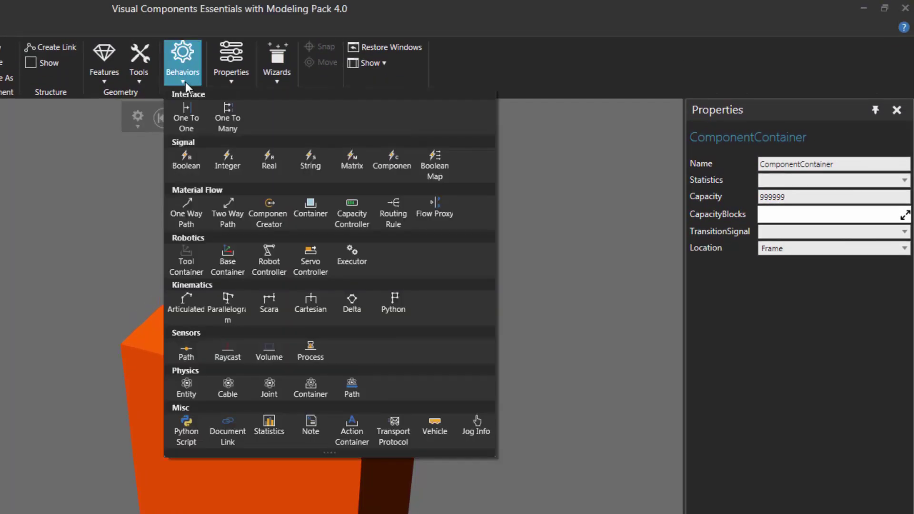
{"action": "left_click", "coordinate": [190, 212]}
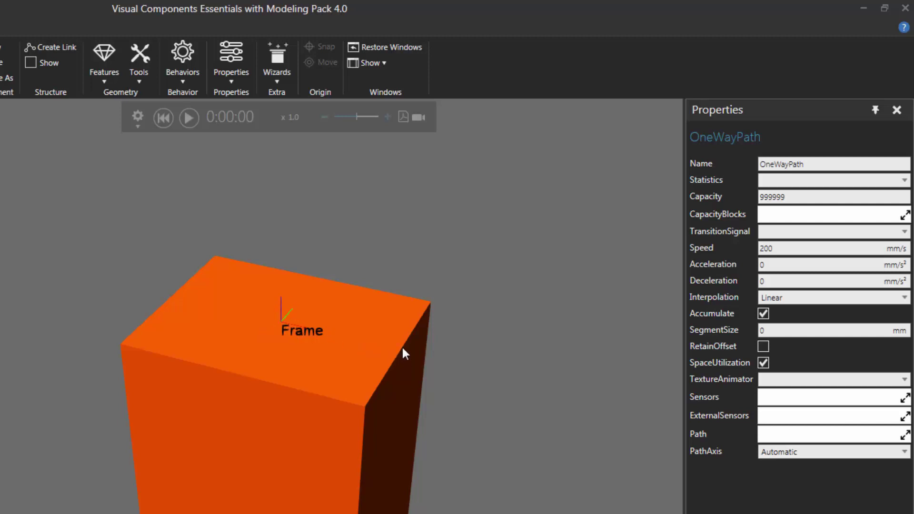
{"action": "left_click", "coordinate": [106, 80]}
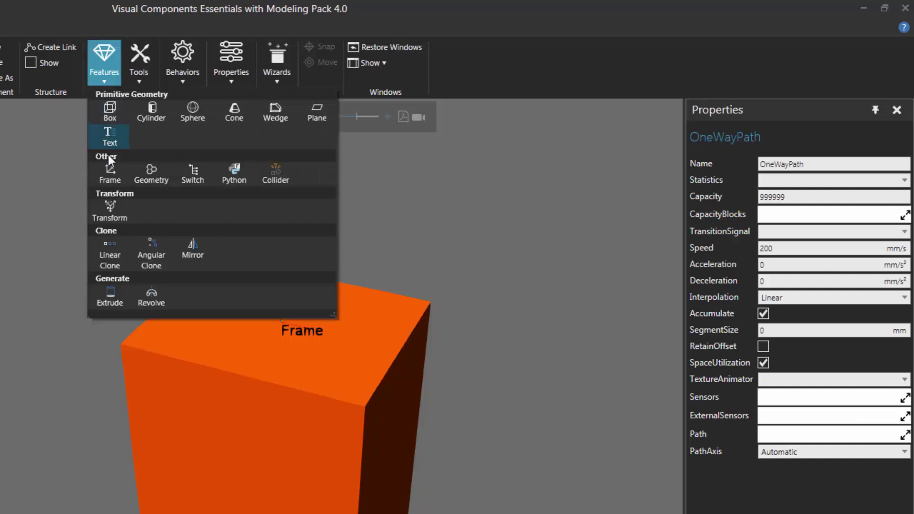
{"action": "left_click", "coordinate": [111, 174]}
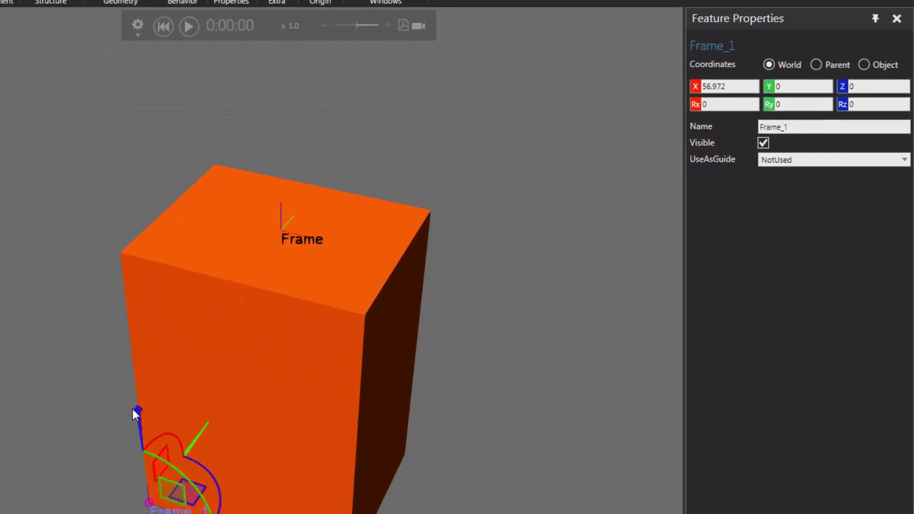
{"action": "left_click_drag", "start_coordinate": [150, 489], "coordinate": [402, 245]}
{"action": "right_click_drag", "start_coordinate": [315, 371], "coordinate": [328, 381]}
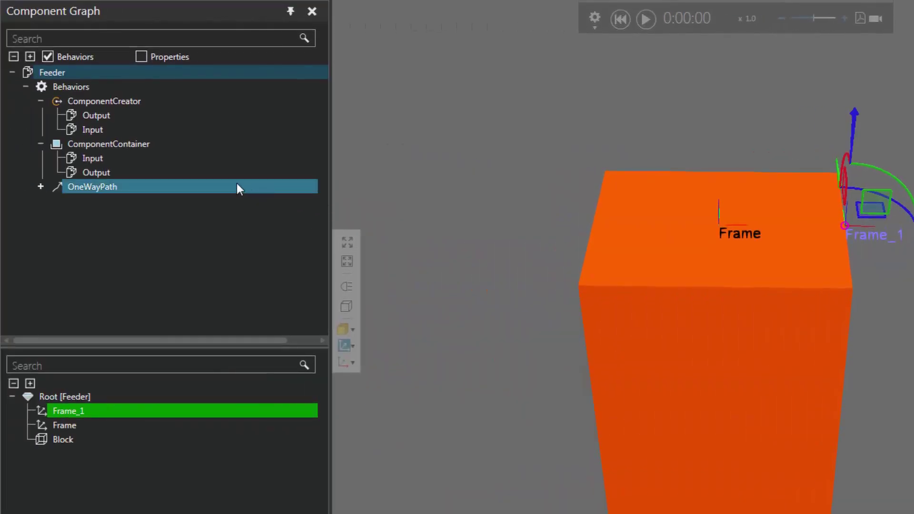
Define the OneWayPath behavior's Path with Frame as the first point and Frame_1 as the second
{"action": "left_click", "coordinate": [150, 183]}
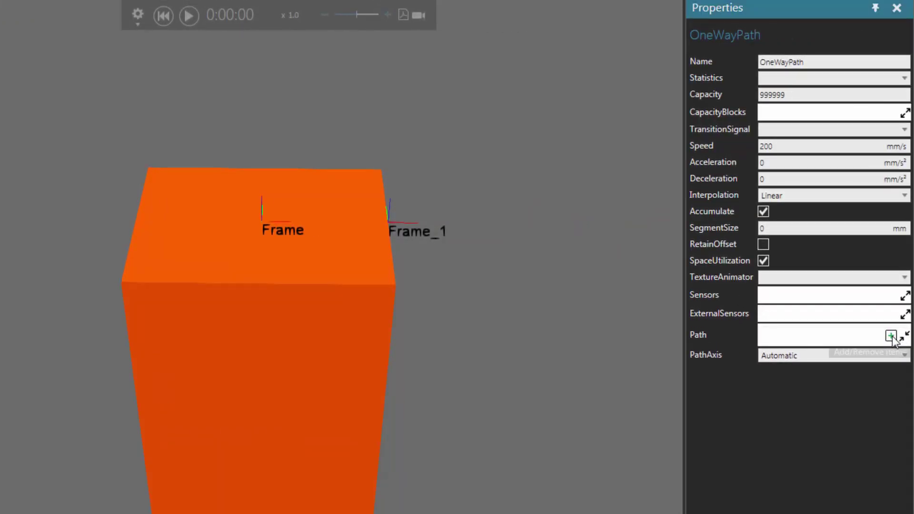
{"action": "left_click", "coordinate": [891, 335]}
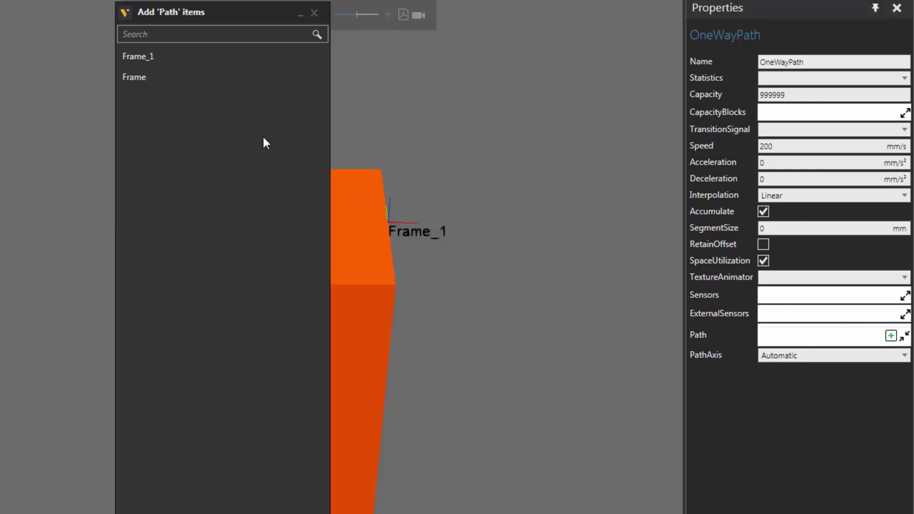
{"action": "left_click", "coordinate": [193, 79]}
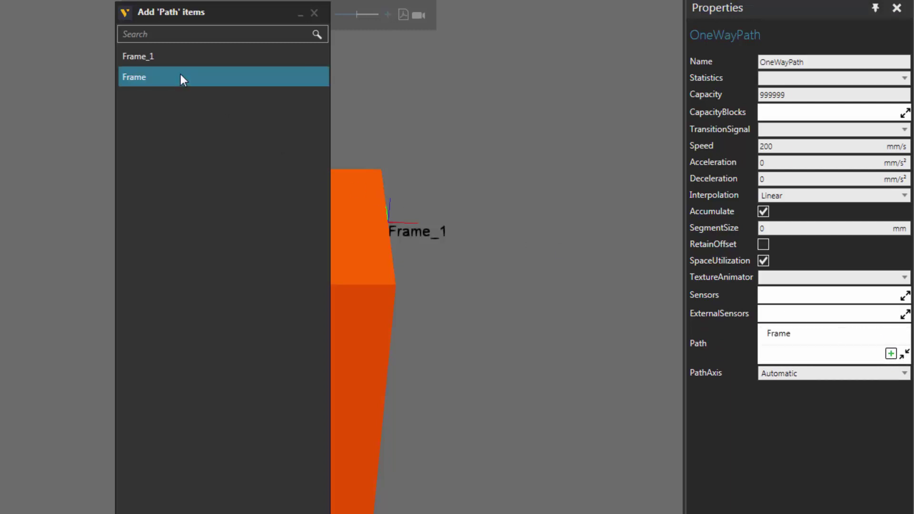
{"action": "left_click", "coordinate": [182, 57]}
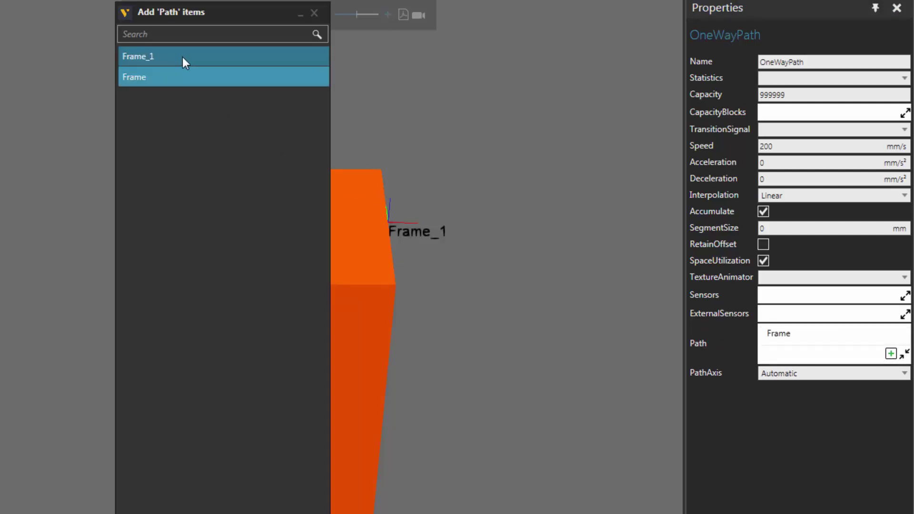
{"action": "left_click", "coordinate": [314, 14]}
{"action": "mouse_move", "coordinate": [851, 342]}
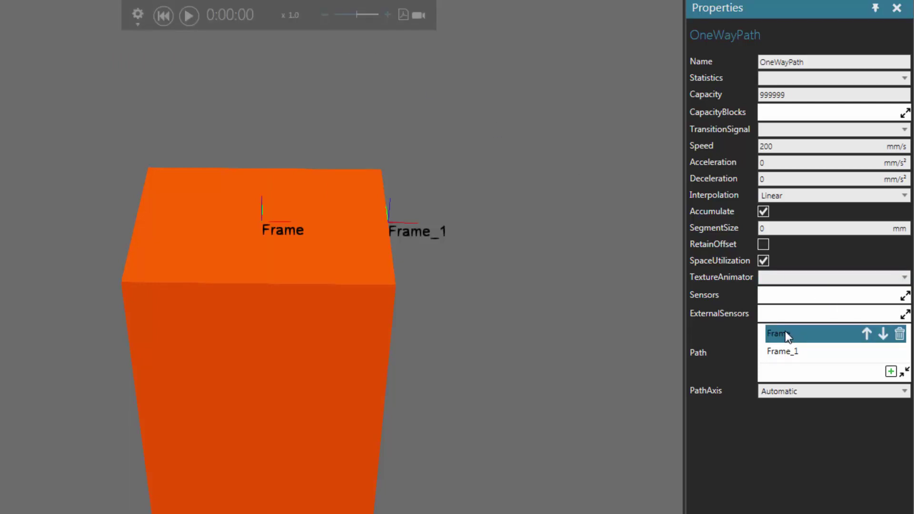
{"action": "left_click", "coordinate": [794, 355]}
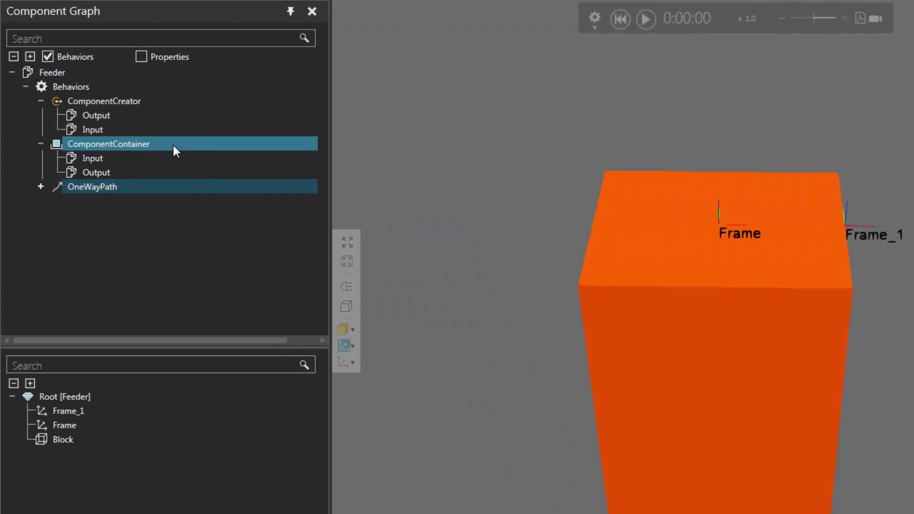
Connect the OneWayPath's Input port to the Output port of the ComponentCreator
{"action": "left_click", "coordinate": [40, 186]}
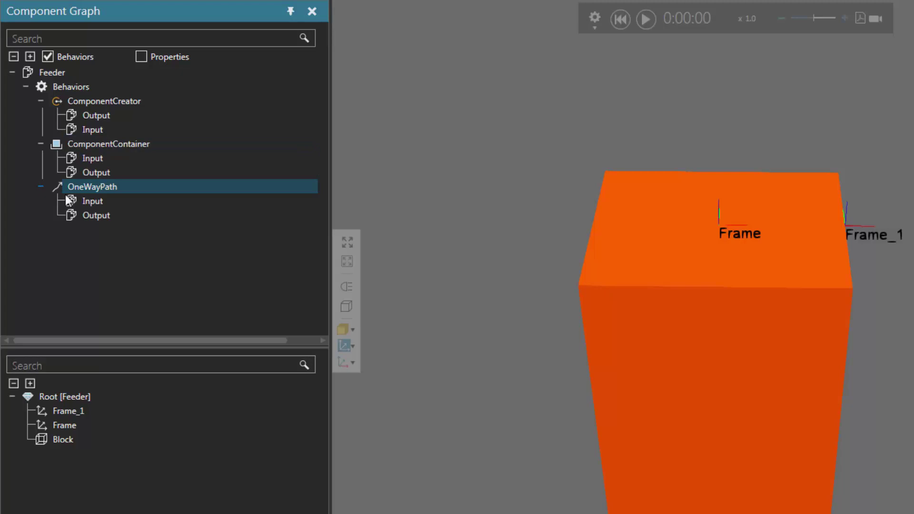
{"action": "left_click", "coordinate": [107, 201]}
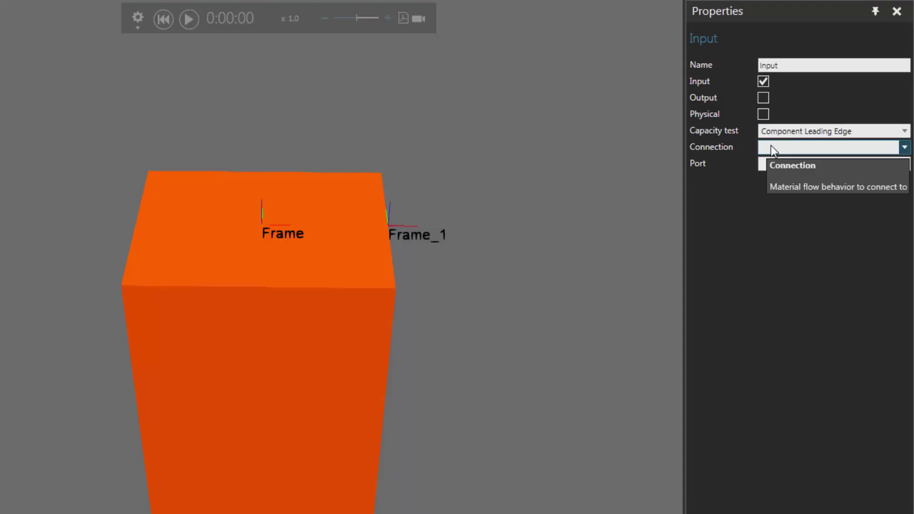
{"action": "left_click", "coordinate": [770, 146]}
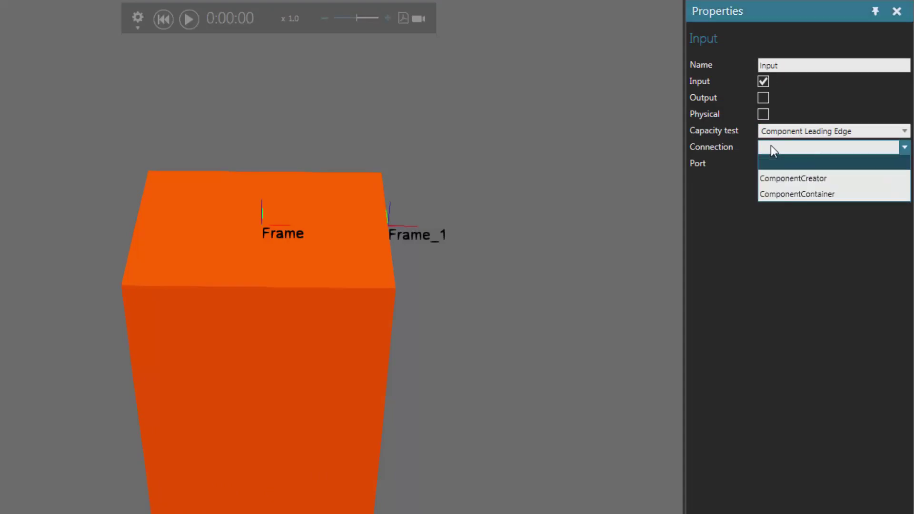
{"action": "left_click", "coordinate": [806, 178]}
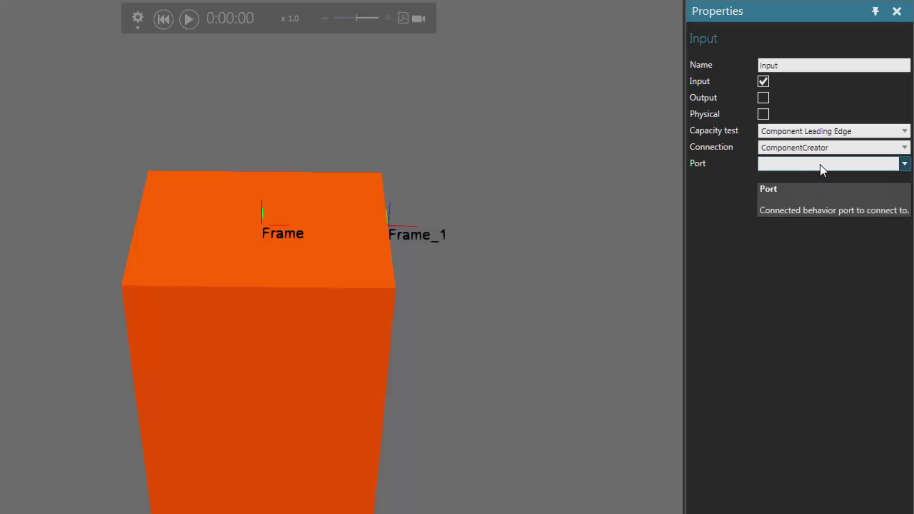
{"action": "left_click", "coordinate": [821, 165]}
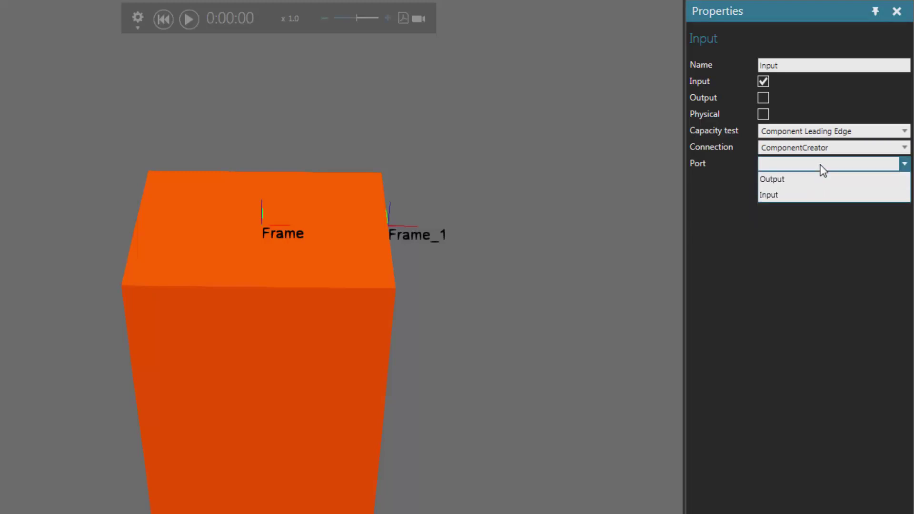
{"action": "left_click", "coordinate": [799, 180]}
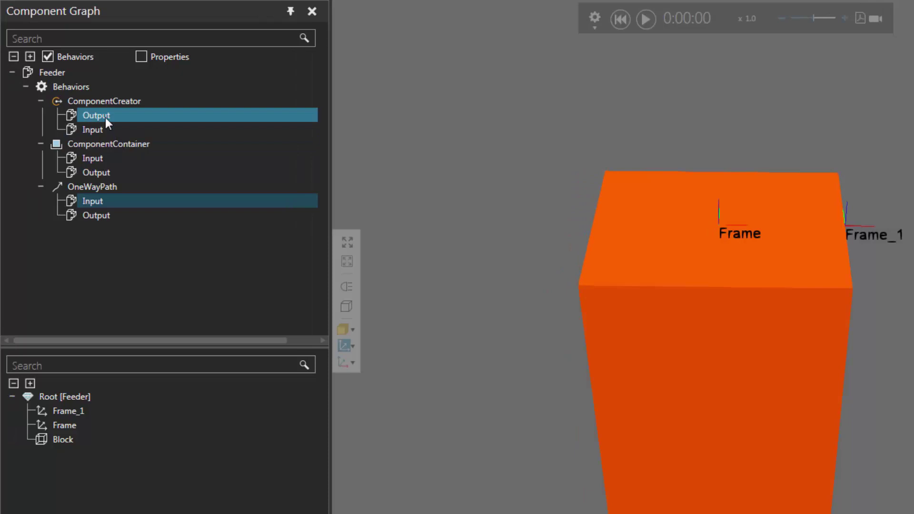
Check the connection of the ComponentCreator's Output port, and run the simulation to examine how the tyres move along the path
{"action": "left_click", "coordinate": [117, 116]}
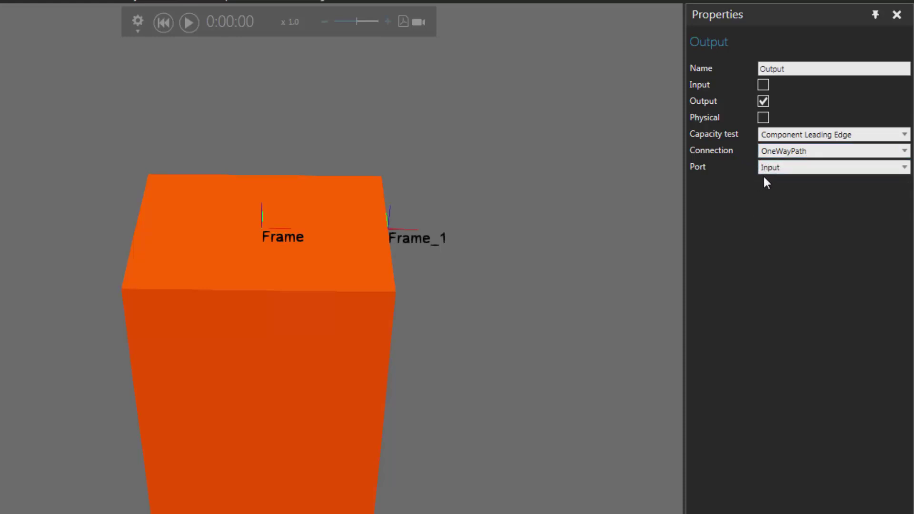
{"action": "left_click", "coordinate": [189, 22]}
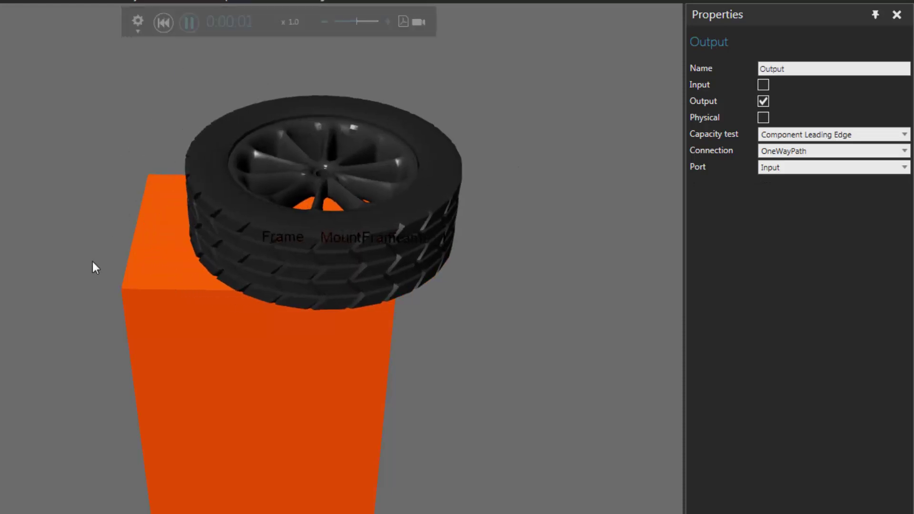
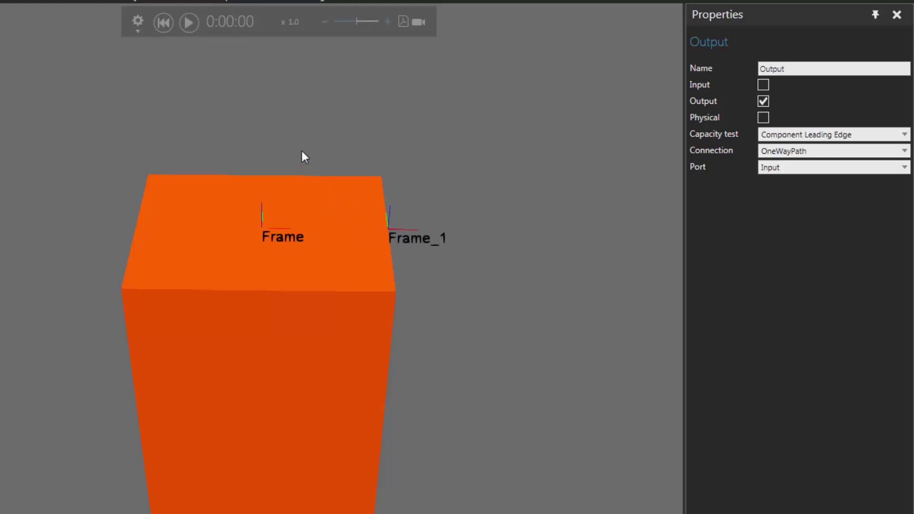
Add a One To One interface behavior to the Feeder, with a new section that uses Frame_1 as its Section Frame
{"action": "left_click", "coordinate": [183, 76]}
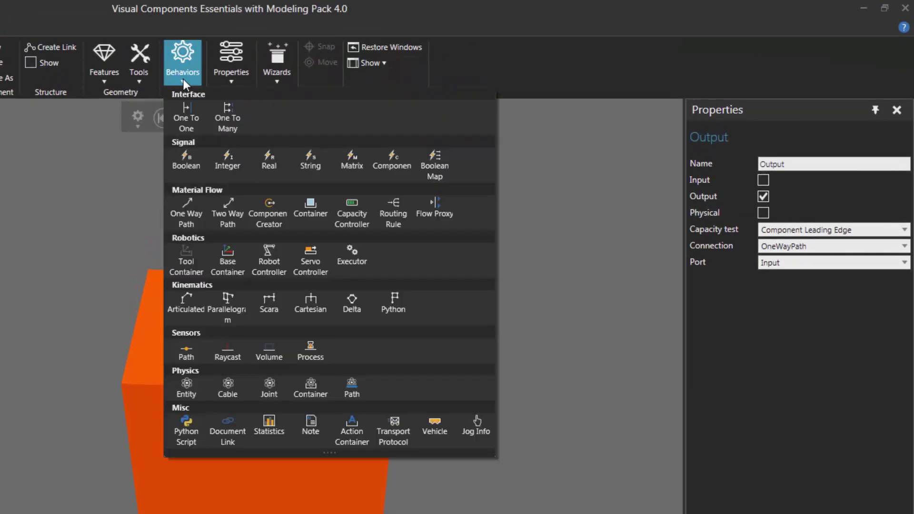
{"action": "left_click", "coordinate": [186, 120]}
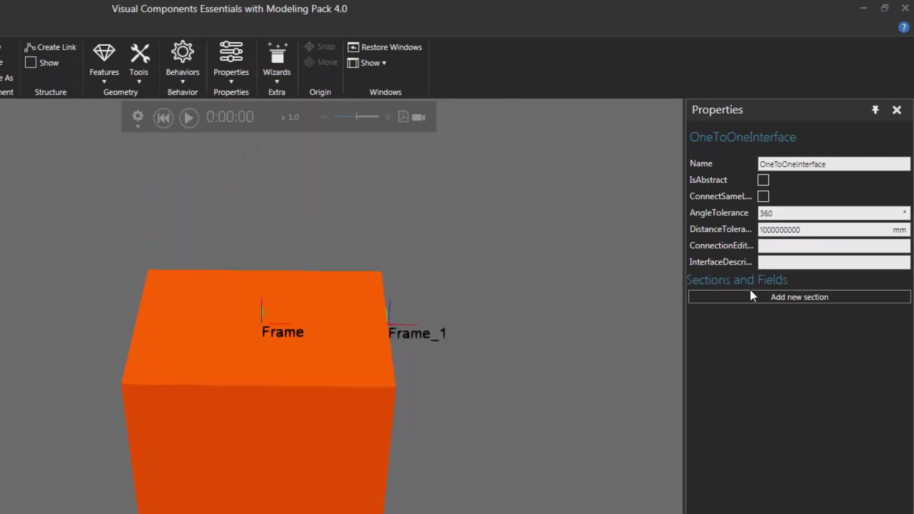
{"action": "left_click", "coordinate": [769, 298]}
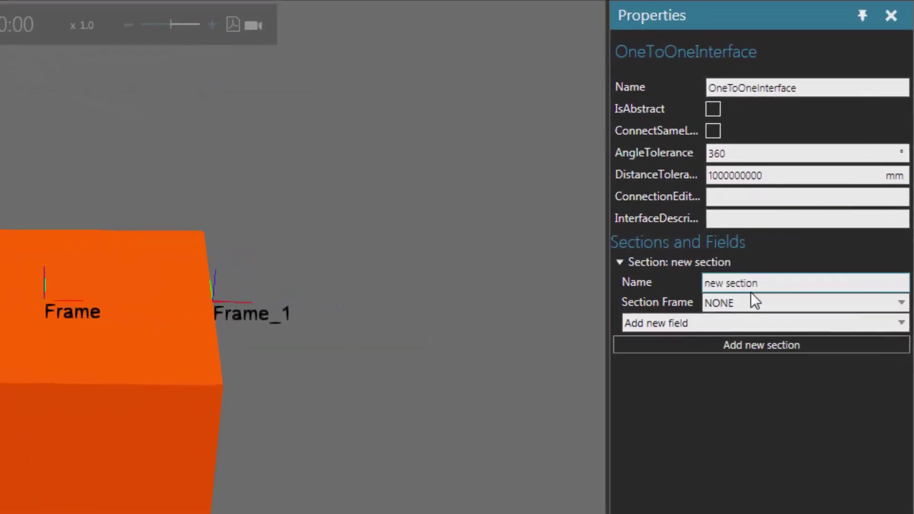
{"action": "left_click", "coordinate": [899, 305]}
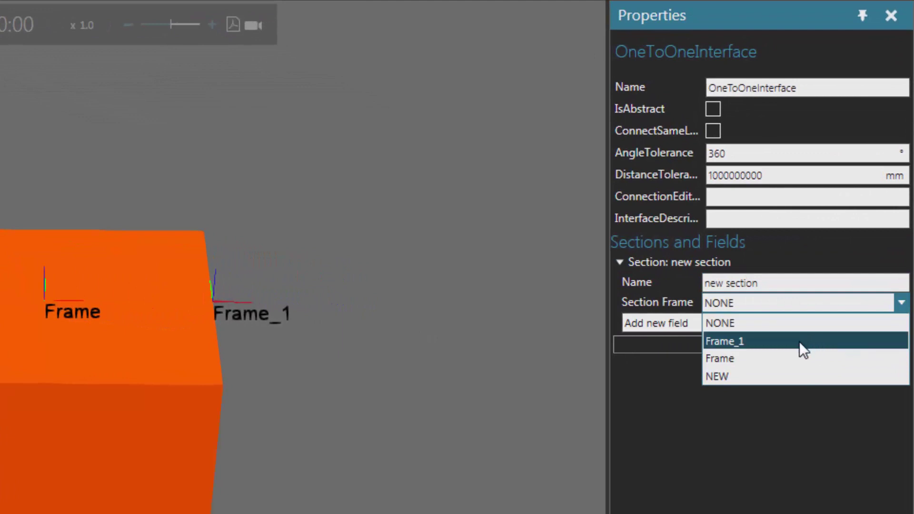
{"action": "left_click", "coordinate": [778, 342]}
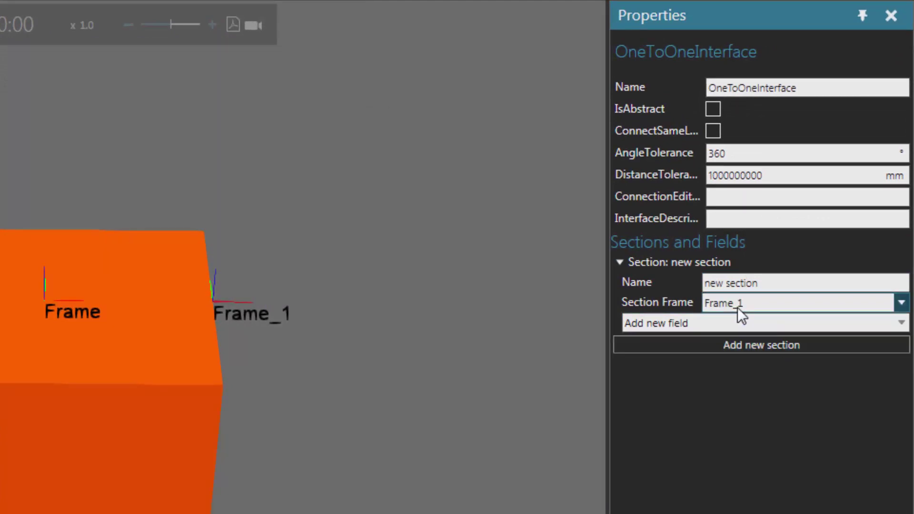
Add a Flow field to the interface section, with OneWayPath as its Container and Output as its PortName
{"action": "left_click", "coordinate": [782, 322]}
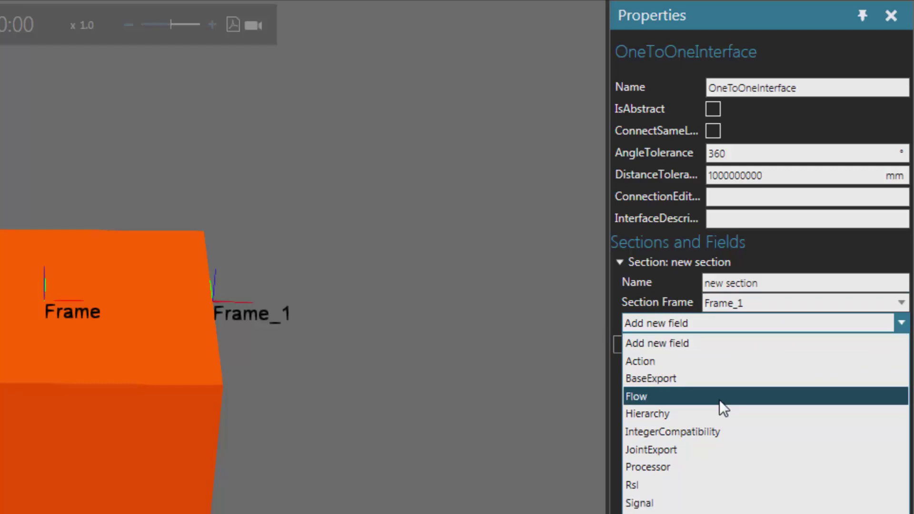
{"action": "left_click", "coordinate": [724, 395]}
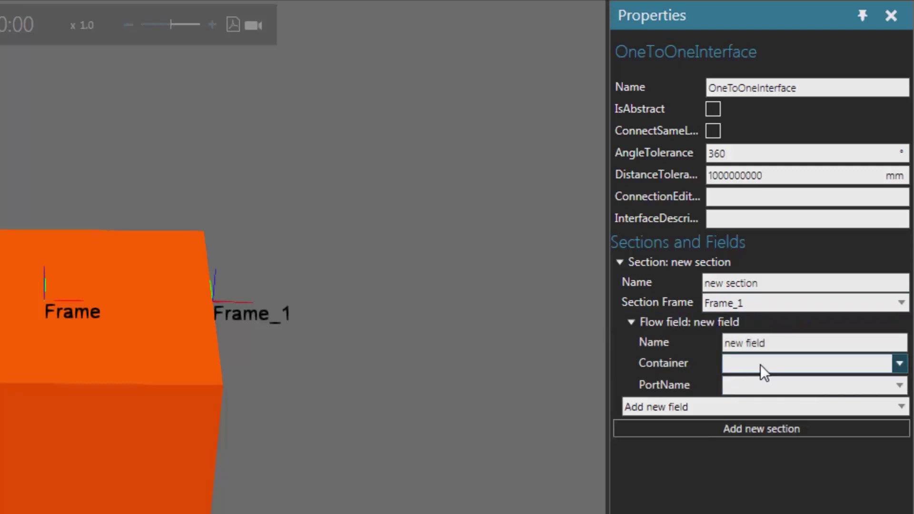
{"action": "left_click", "coordinate": [761, 365]}
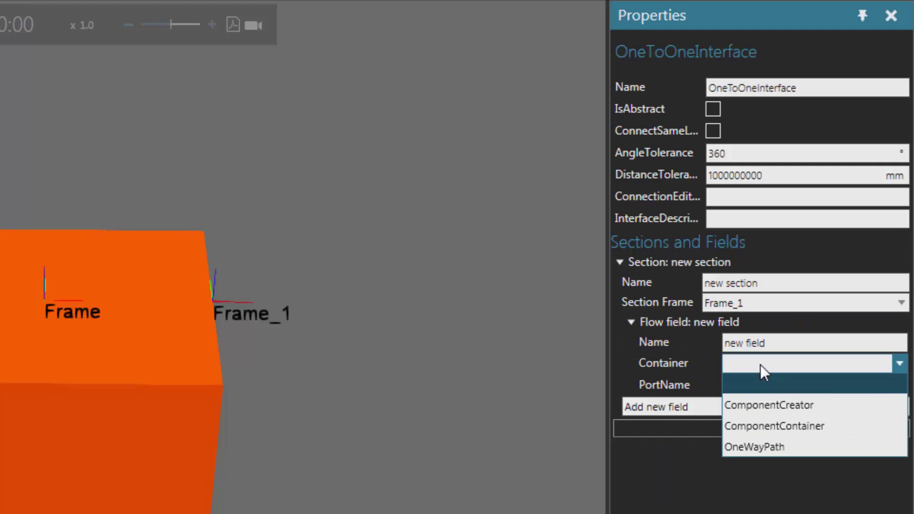
{"action": "left_click", "coordinate": [795, 448]}
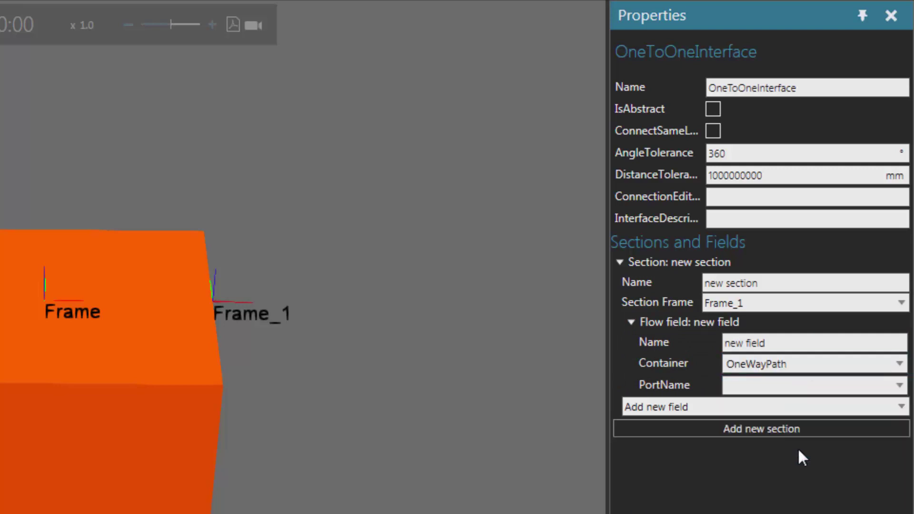
{"action": "left_click", "coordinate": [790, 384]}
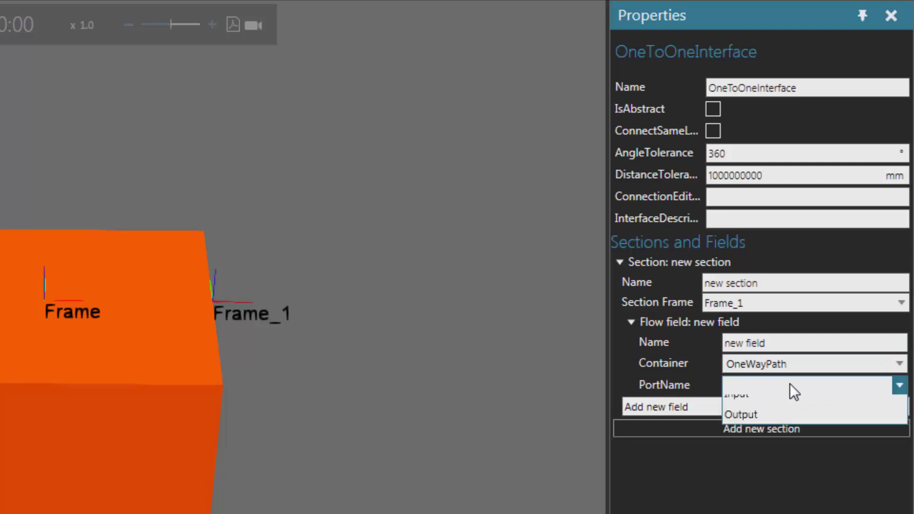
{"action": "left_click", "coordinate": [784, 425]}
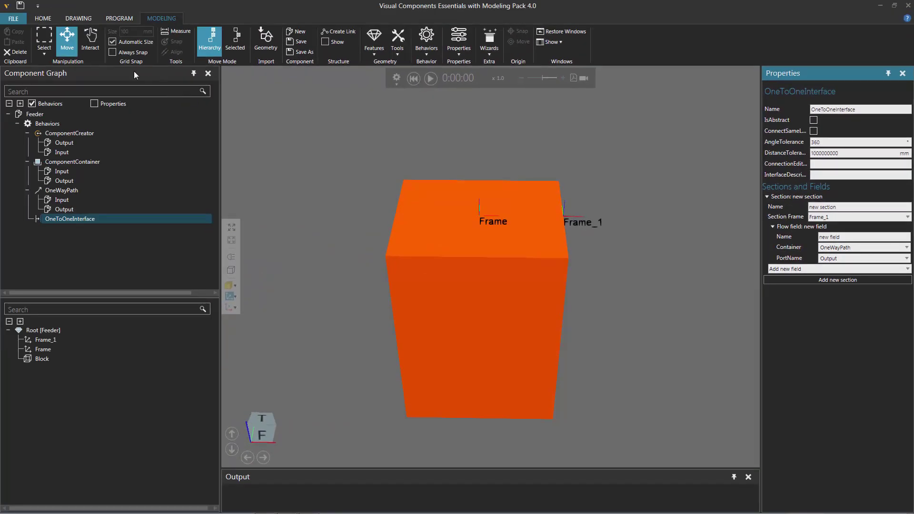
Add the Conveyor from the Visual Components conveyors collection to the layout and plug its start into the Feeder at Frame_1
{"action": "left_click", "coordinate": [44, 18]}
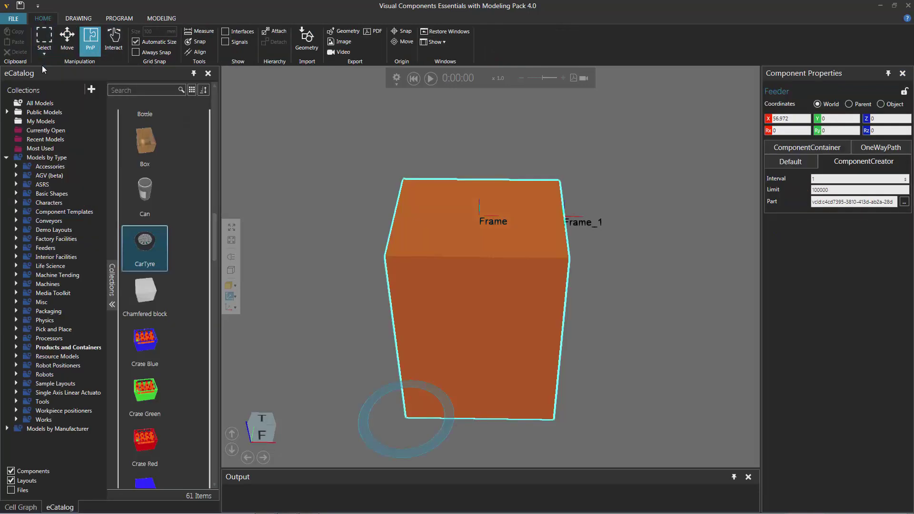
{"action": "left_click", "coordinate": [15, 221]}
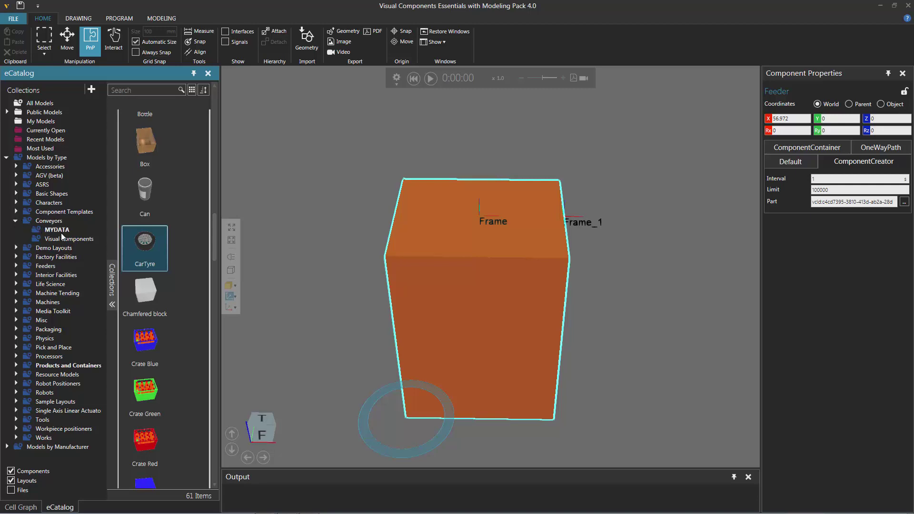
{"action": "left_click", "coordinate": [77, 239]}
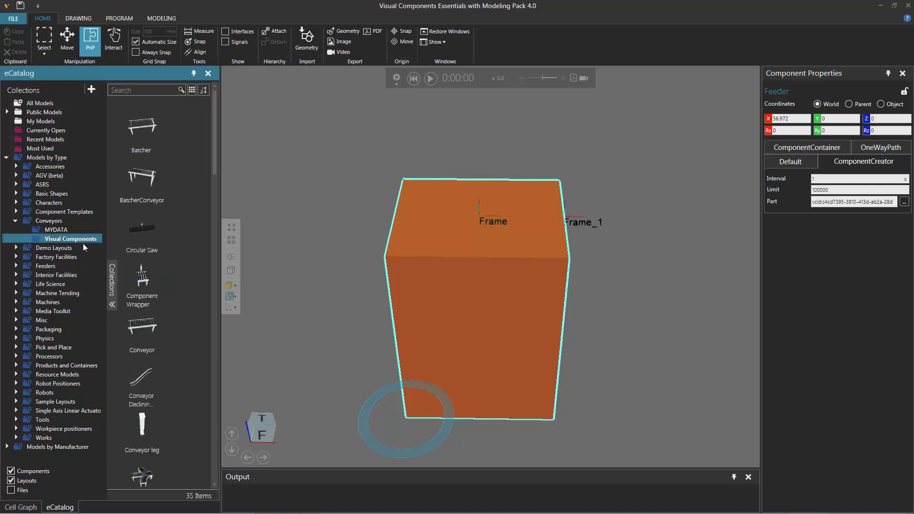
{"action": "left_click", "coordinate": [152, 330]}
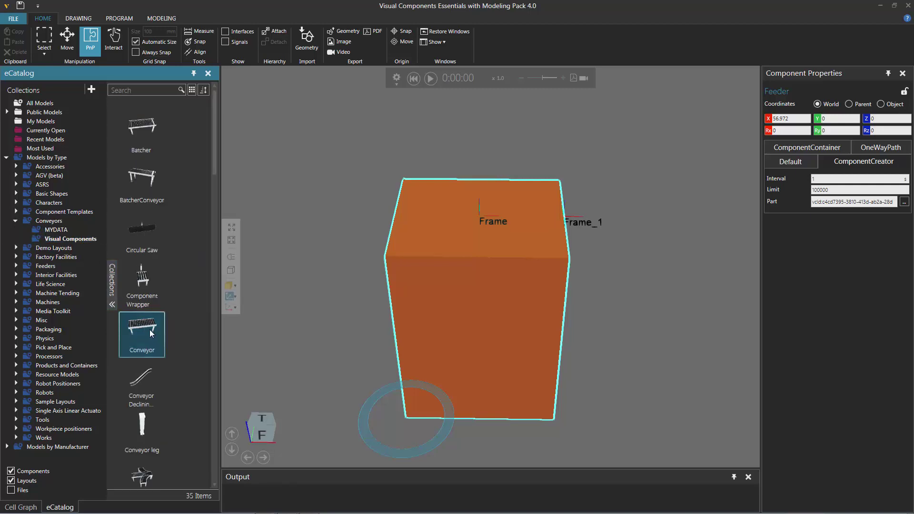
{"action": "left_click_drag", "start_coordinate": [149, 330], "coordinate": [247, 321]}
{"action": "left_click_drag", "start_coordinate": [671, 290], "coordinate": [695, 284]}
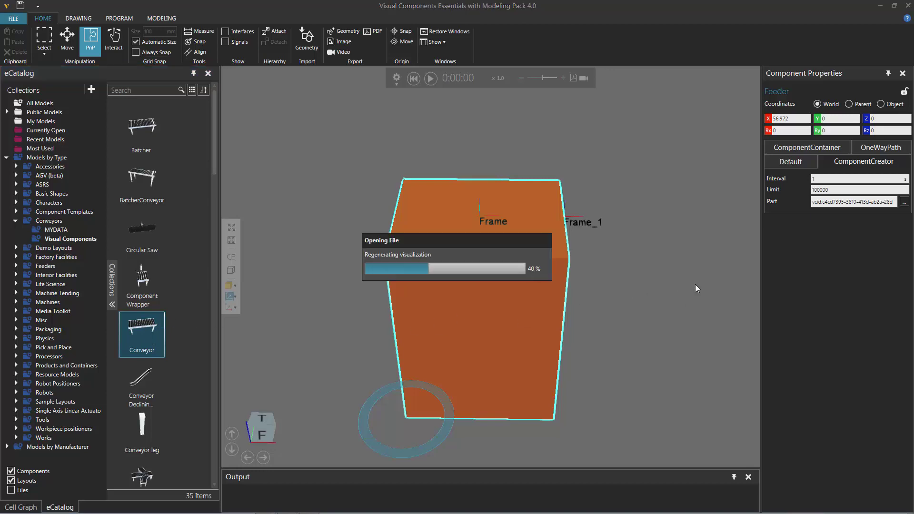
{"action": "right_click_drag", "start_coordinate": [691, 364], "coordinate": [609, 336]}
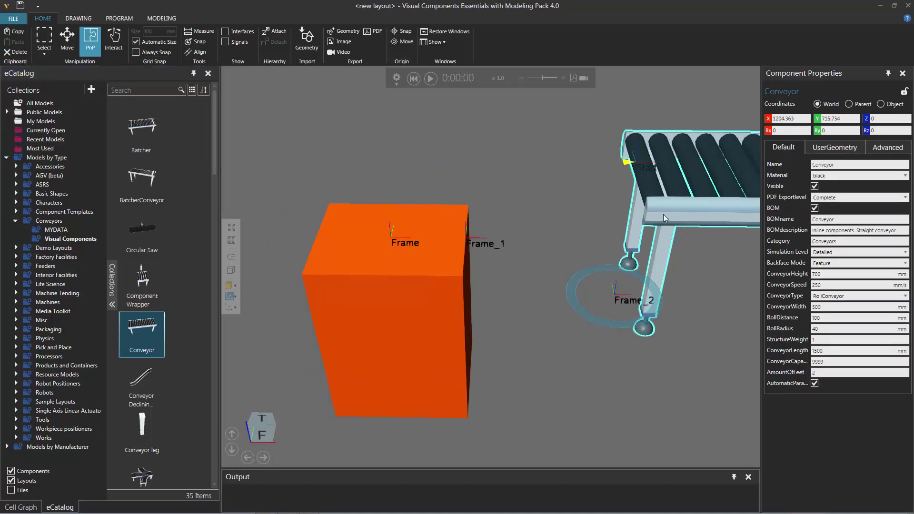
{"action": "left_click_drag", "start_coordinate": [666, 207], "coordinate": [440, 240]}
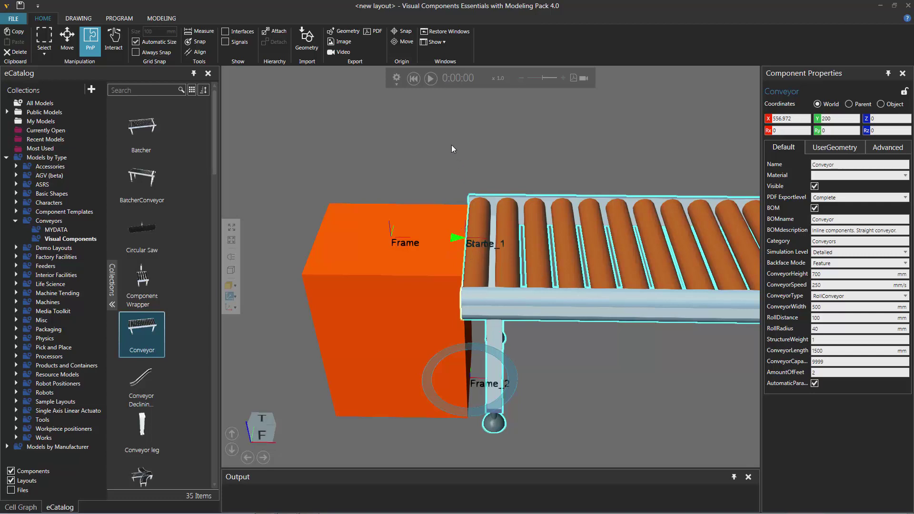
Run the simulation to examine how the tyres transfer from the Feeder to the Conveyor
{"action": "left_click", "coordinate": [430, 78]}
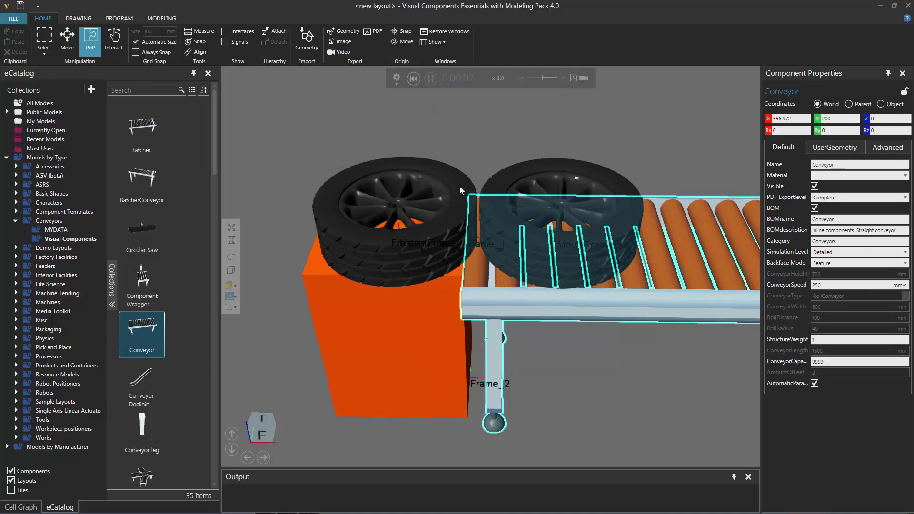
{"action": "scroll", "coordinate": [504, 265], "scroll_direction": "down", "scroll_amount": 5}
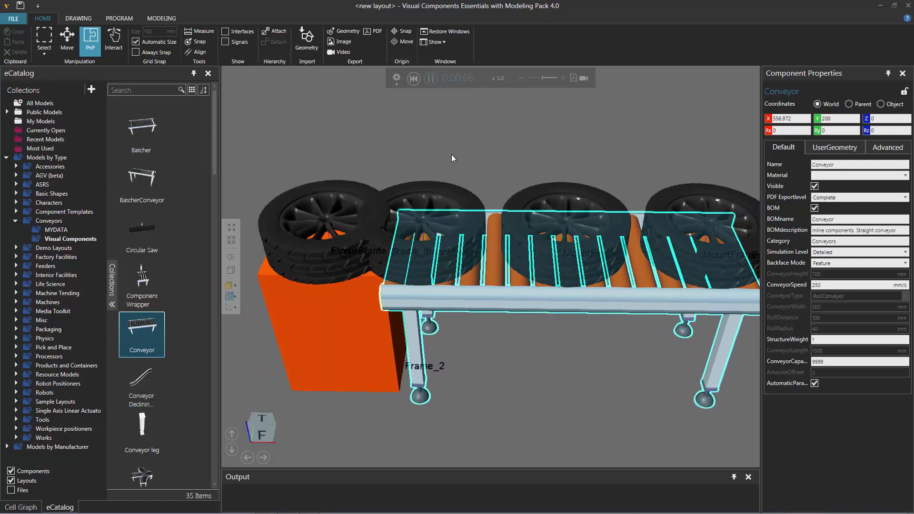
Reset the simulation and save the Feeder as a component of type Feeders with the tag "tutorial"
{"action": "left_click", "coordinate": [416, 80]}
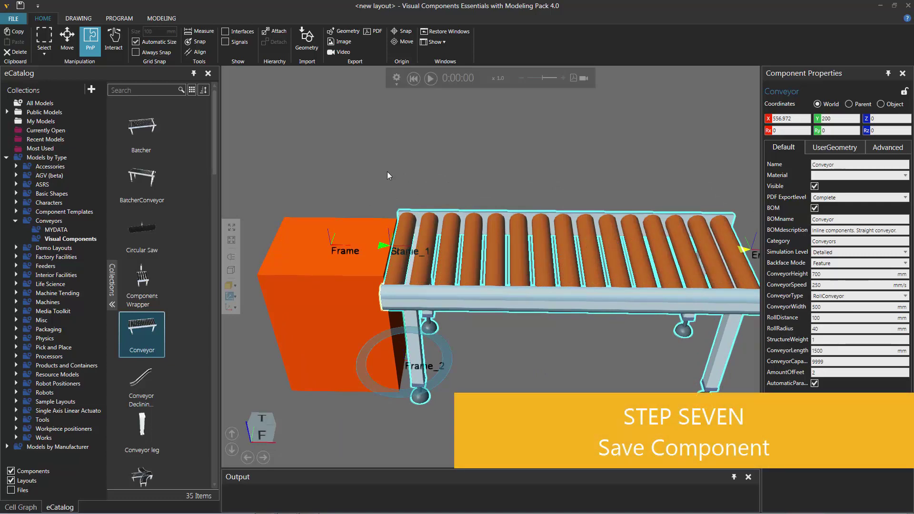
{"action": "left_click", "coordinate": [304, 233]}
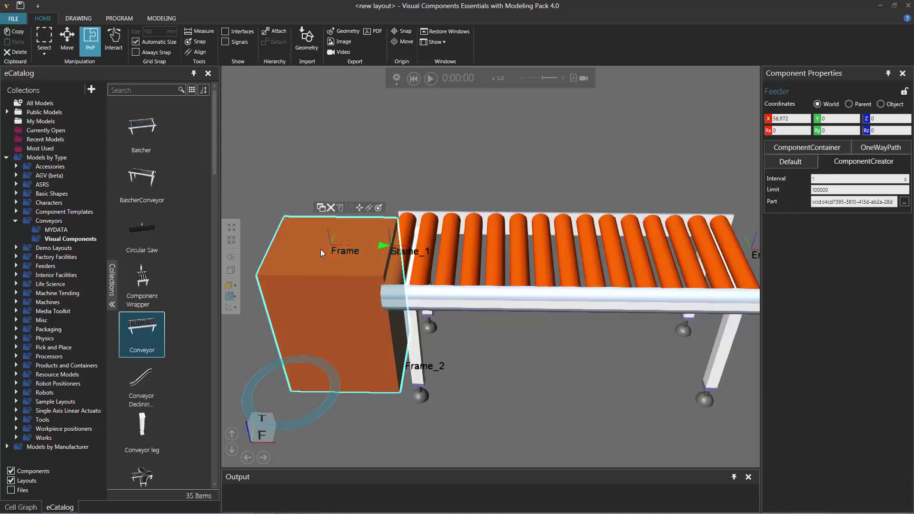
{"action": "left_click", "coordinate": [169, 19]}
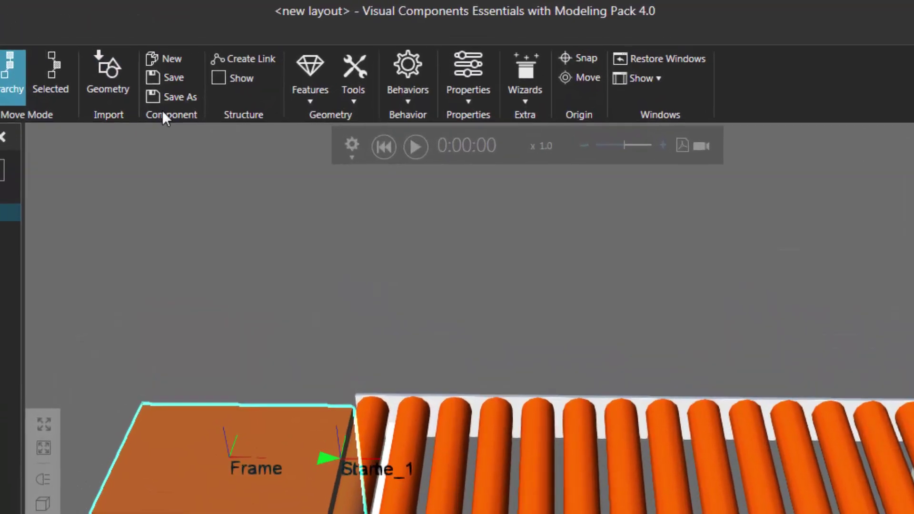
{"action": "left_click", "coordinate": [189, 83]}
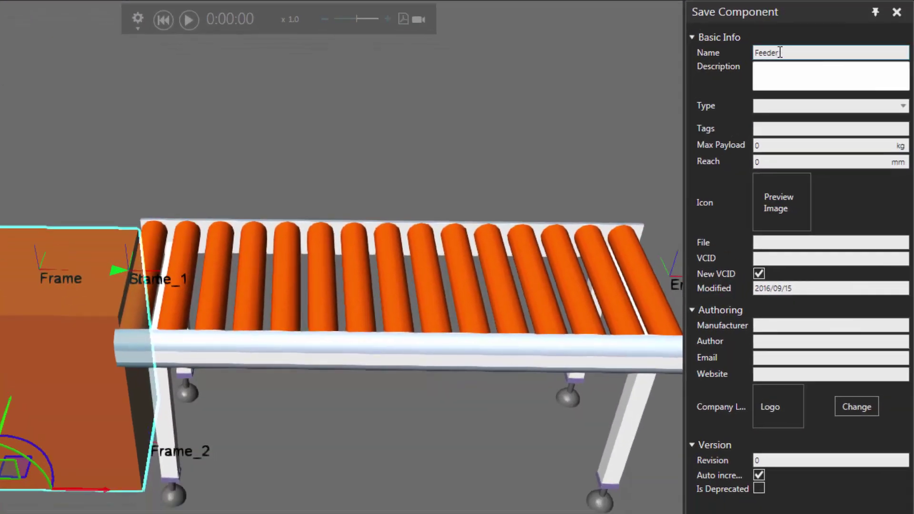
{"action": "left_click", "coordinate": [793, 106]}
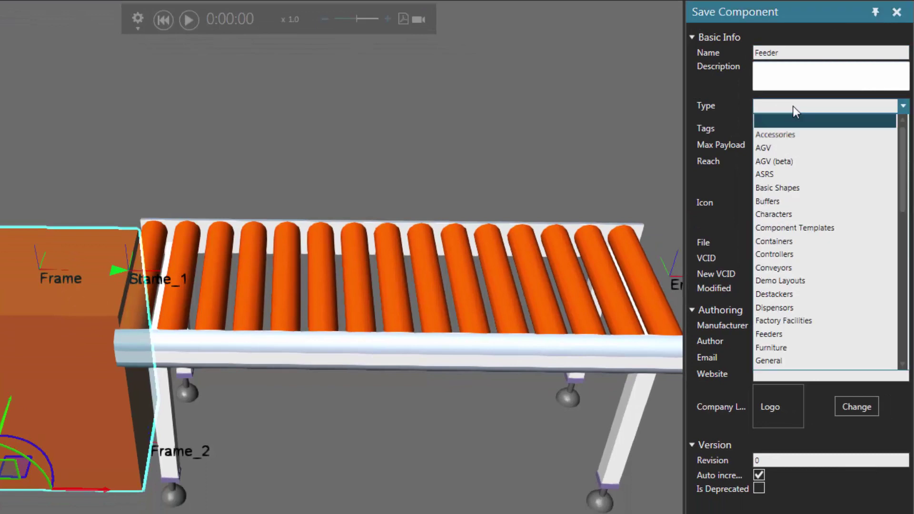
{"action": "left_click", "coordinate": [795, 334]}
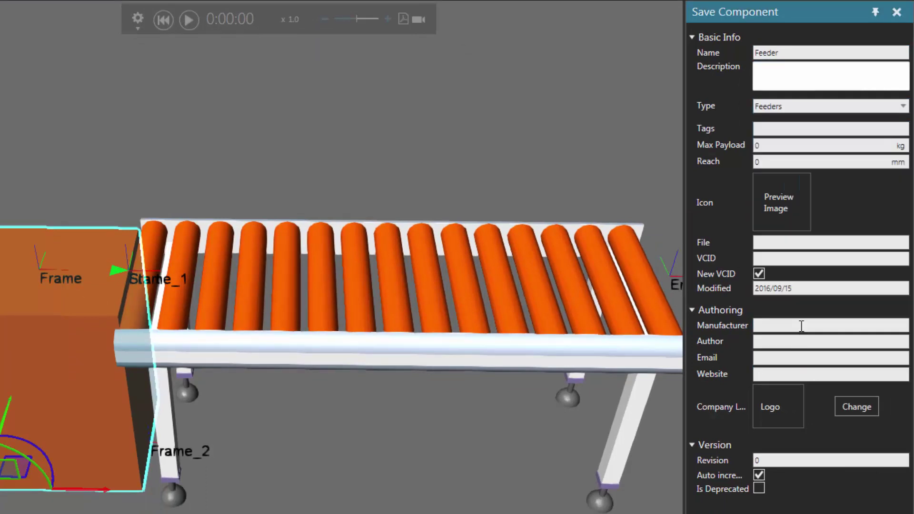
{"action": "left_click", "coordinate": [787, 130]}
{"action": "type", "text": "tutorial"}
{"action": "double_click", "coordinate": [787, 130]}
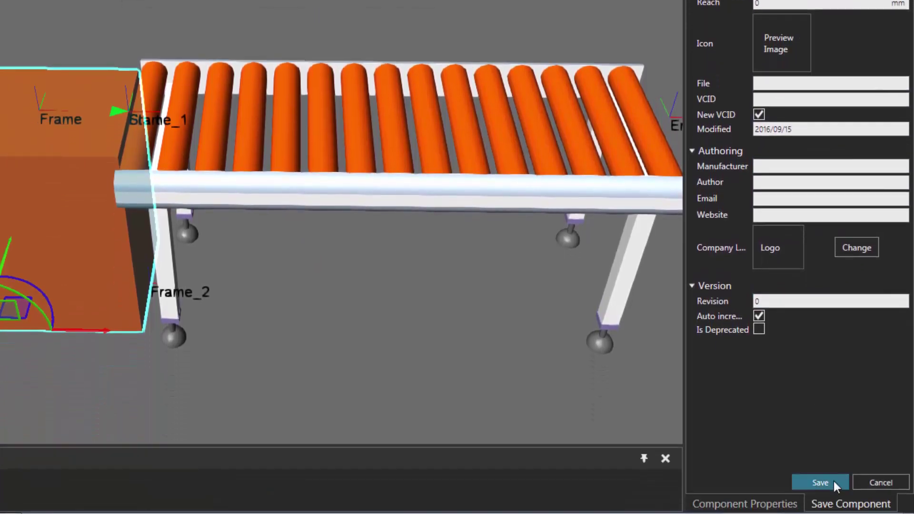
{"action": "left_click", "coordinate": [833, 482]}
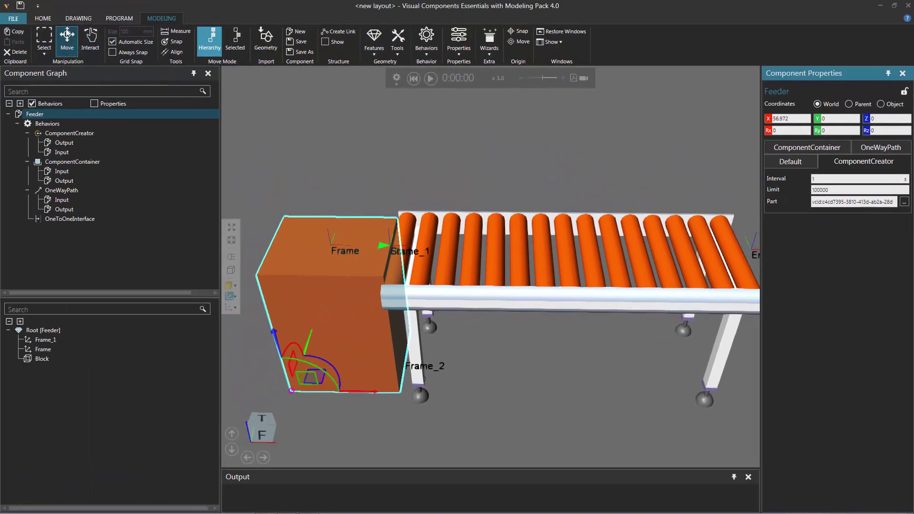
Locate the saved Feeder component in the My Models collection of the eCatalog
{"action": "left_click", "coordinate": [51, 18]}
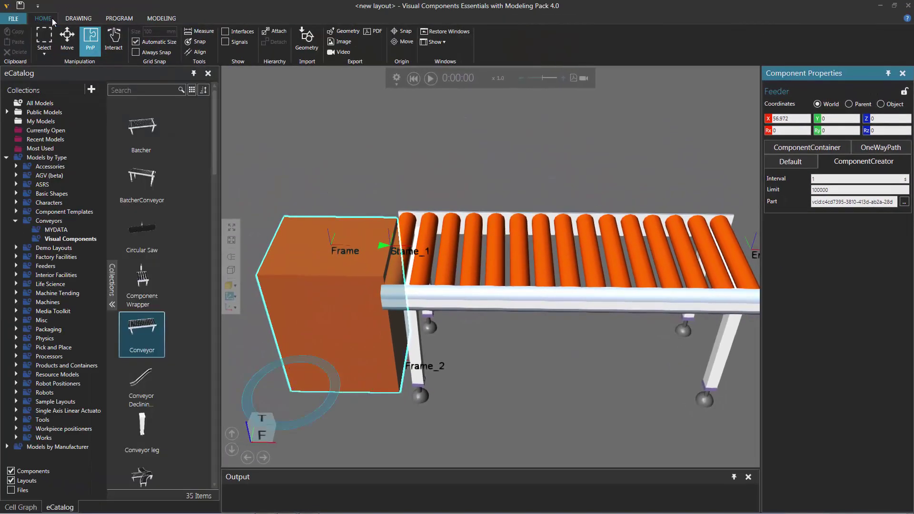
{"action": "left_click", "coordinate": [47, 122]}
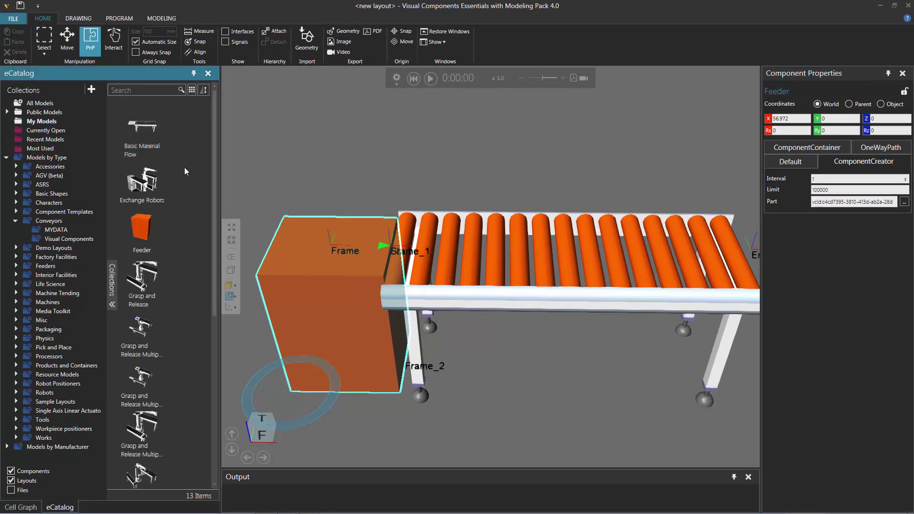
{"action": "scroll", "coordinate": [184, 167], "scroll_direction": "down", "scroll_amount": 5}
{"action": "scroll", "coordinate": [183, 273], "scroll_direction": "up", "scroll_amount": 5}
{"action": "left_click", "coordinate": [147, 231]}
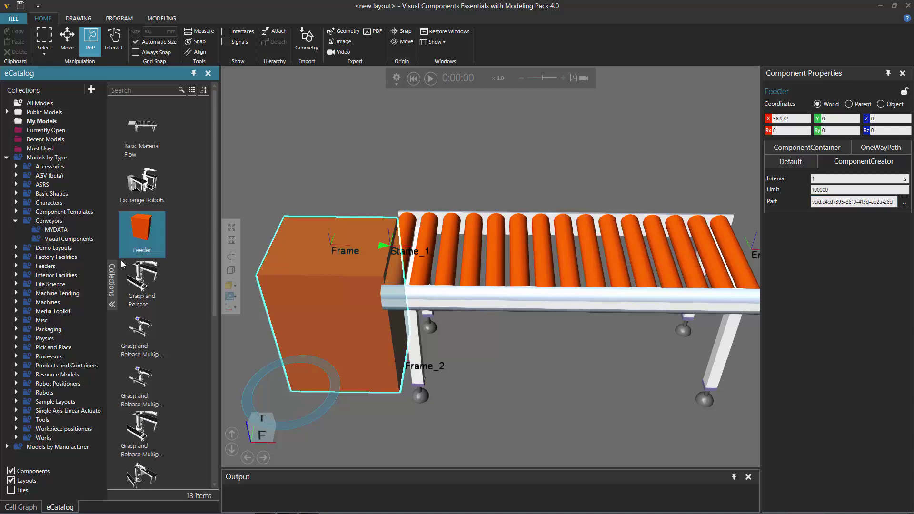
Copy the VCID from the metadata of the Cube in the Products and Containers collection
{"action": "left_click", "coordinate": [71, 366]}
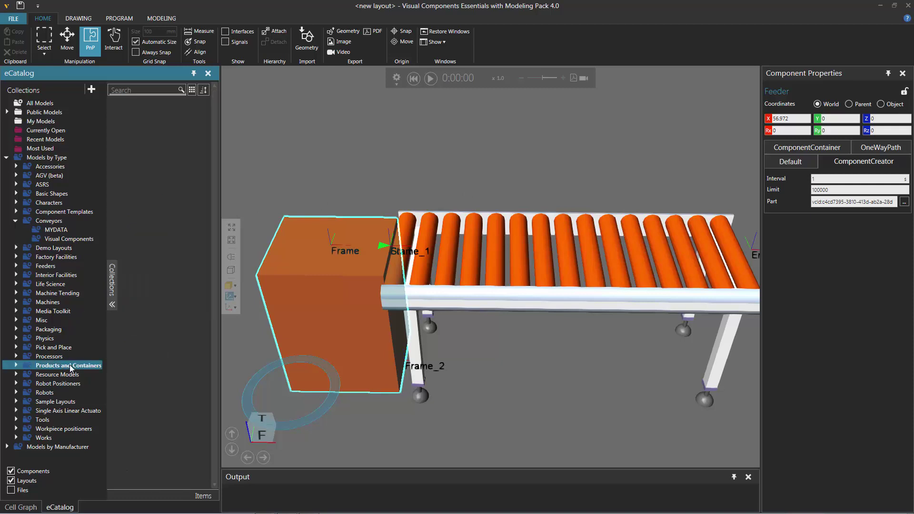
{"action": "scroll", "coordinate": [215, 127], "scroll_direction": "down", "scroll_amount": 1}
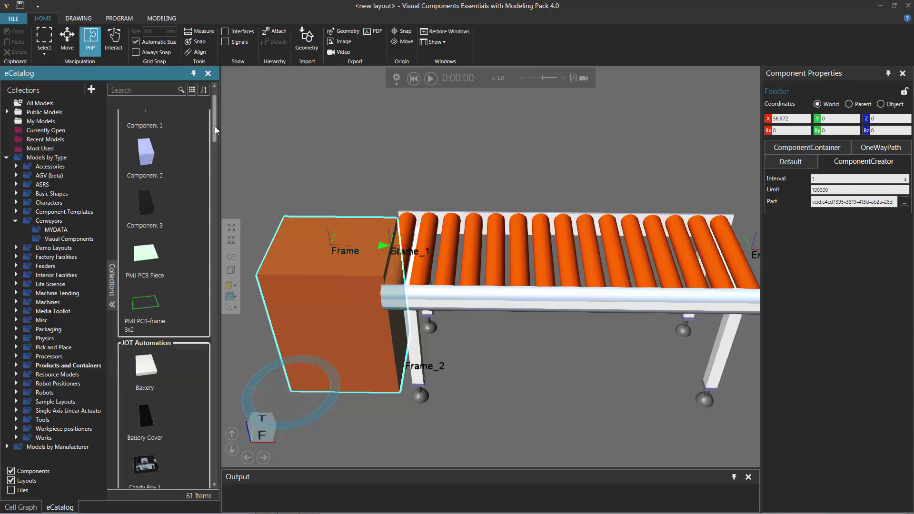
{"action": "left_click_drag", "start_coordinate": [215, 126], "coordinate": [213, 258]}
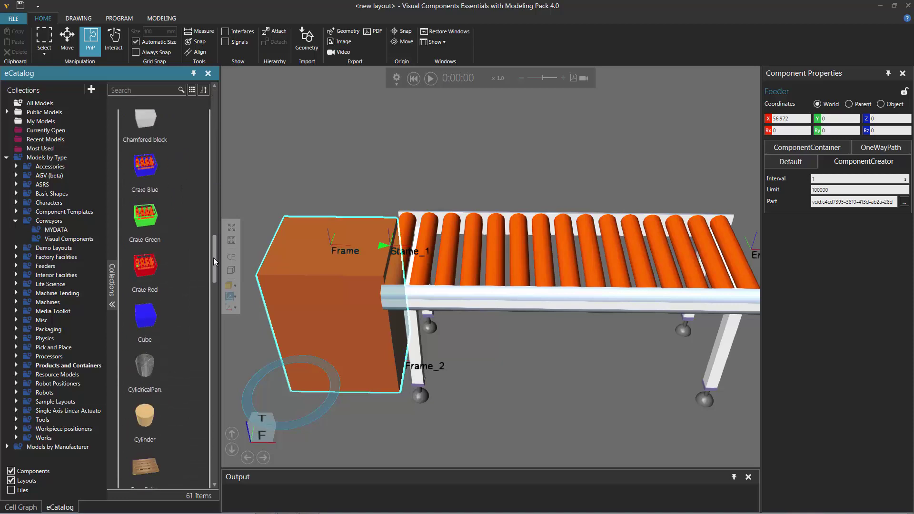
{"action": "scroll", "coordinate": [214, 258], "scroll_direction": "down", "scroll_amount": 1}
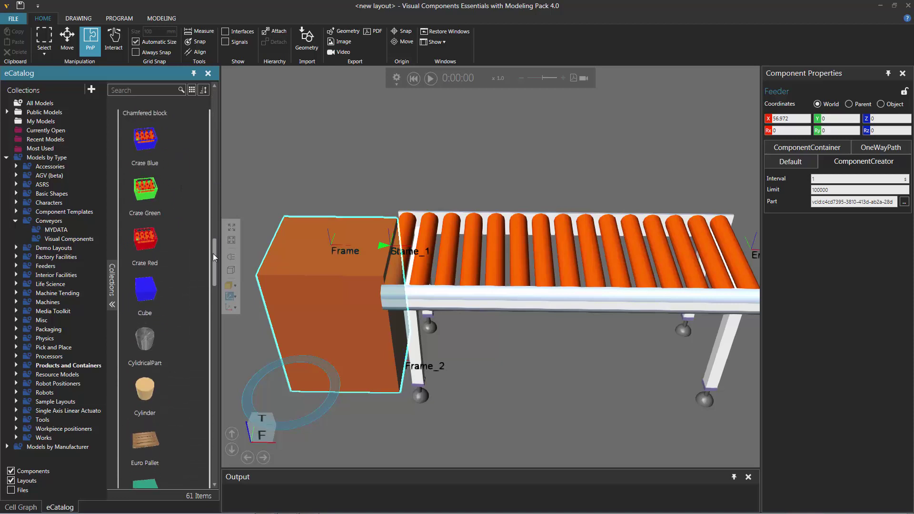
{"action": "right_click", "coordinate": [147, 294]}
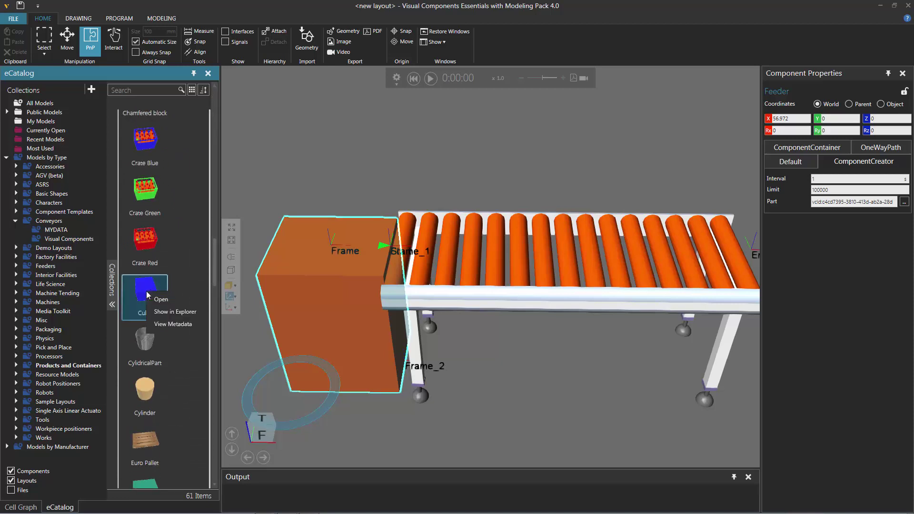
{"action": "left_click", "coordinate": [188, 324]}
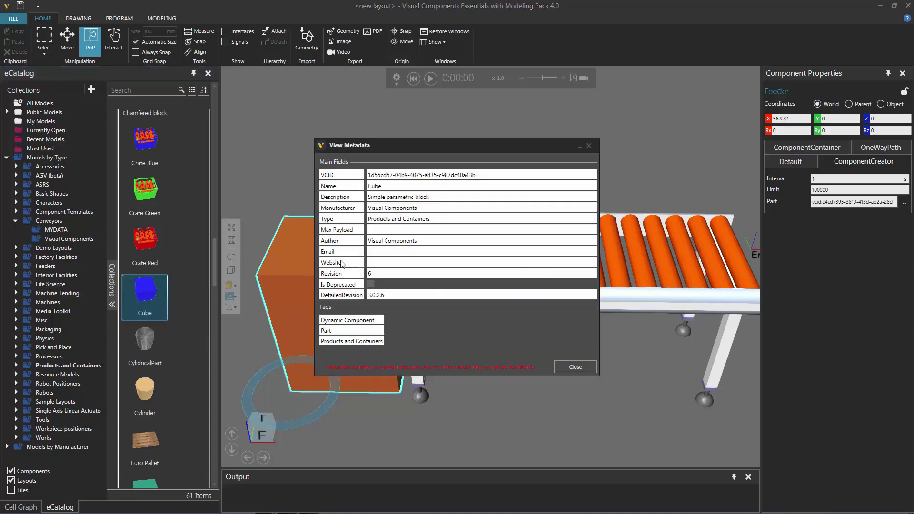
{"action": "triple_click", "coordinate": [402, 175]}
{"action": "right_click", "coordinate": [402, 175]}
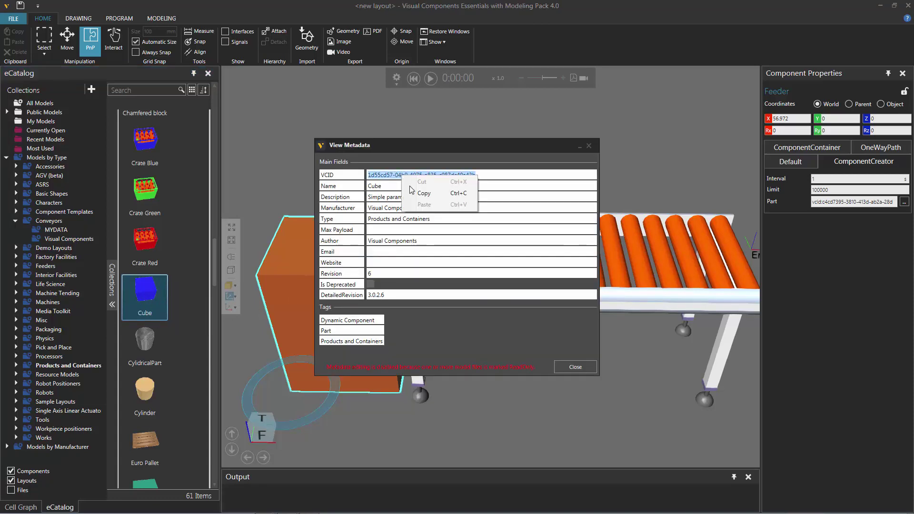
{"action": "left_click", "coordinate": [412, 190]}
{"action": "left_click", "coordinate": [573, 367]}
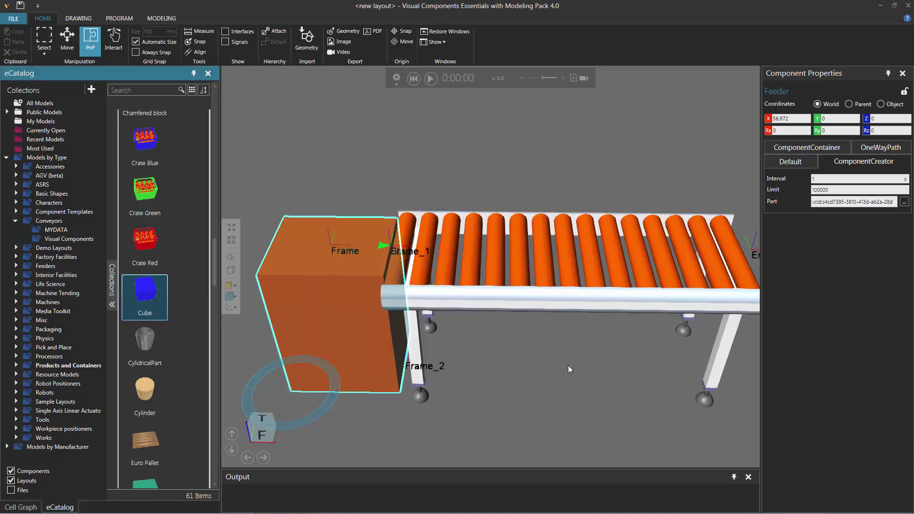
Set the Feeder's ComponentCreator Part to vcid:1d55cd57-04b9-4075-a835-c987dc40a43b and run the simulation with the Cube
{"action": "left_click", "coordinate": [828, 201]}
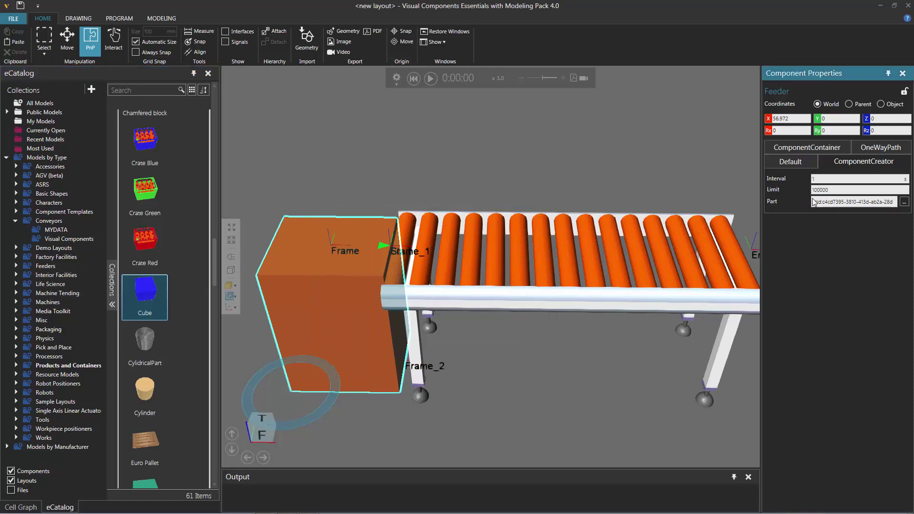
{"action": "key", "text": "ctrl+v"}
{"action": "key", "text": "ctrl+a"}
{"action": "key", "text": "BackSpace"}
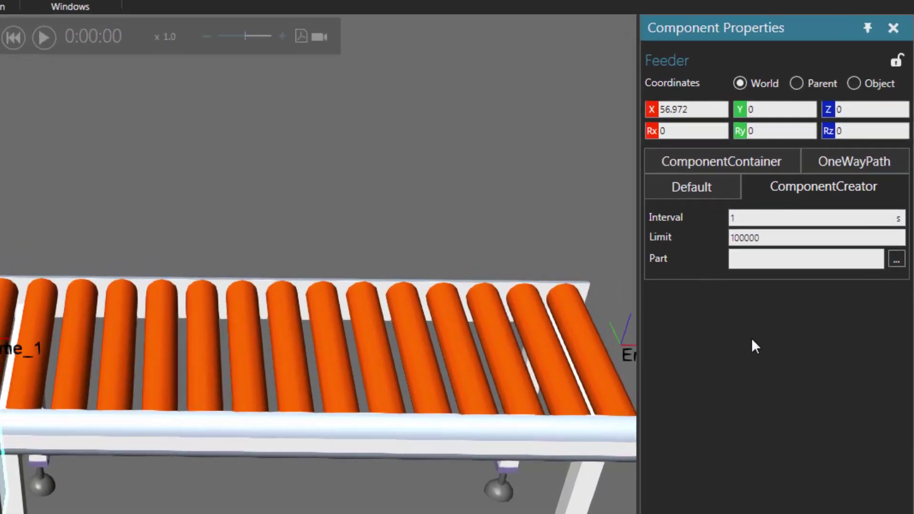
{"action": "type", "text": "vcid:"}
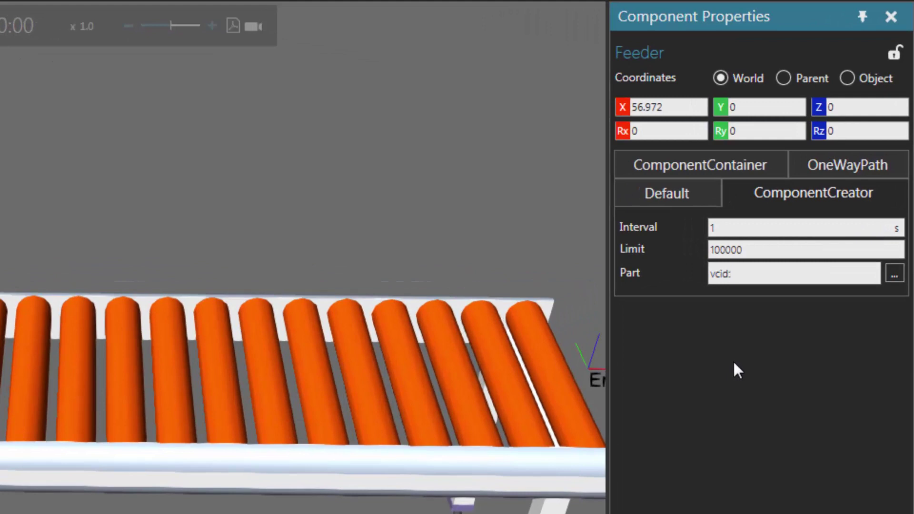
{"action": "key", "text": "ctrl+v"}
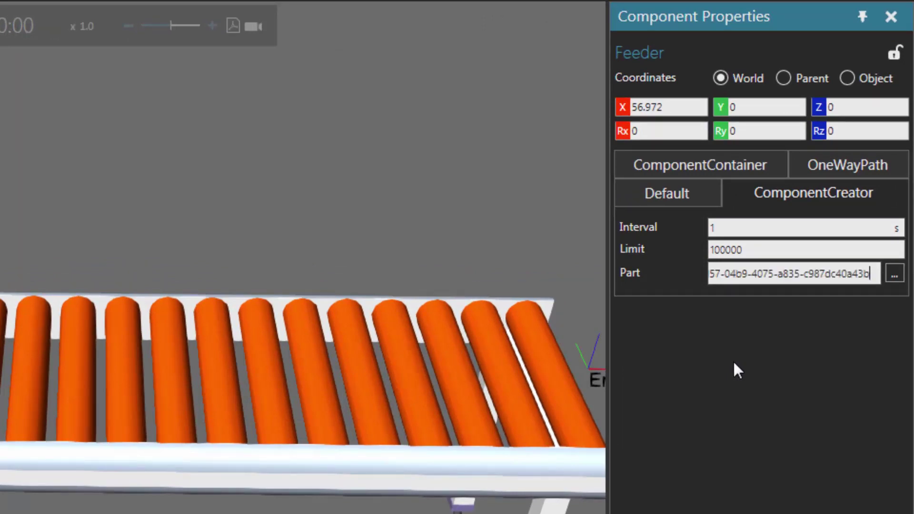
{"action": "key", "text": "ctrl+a"}
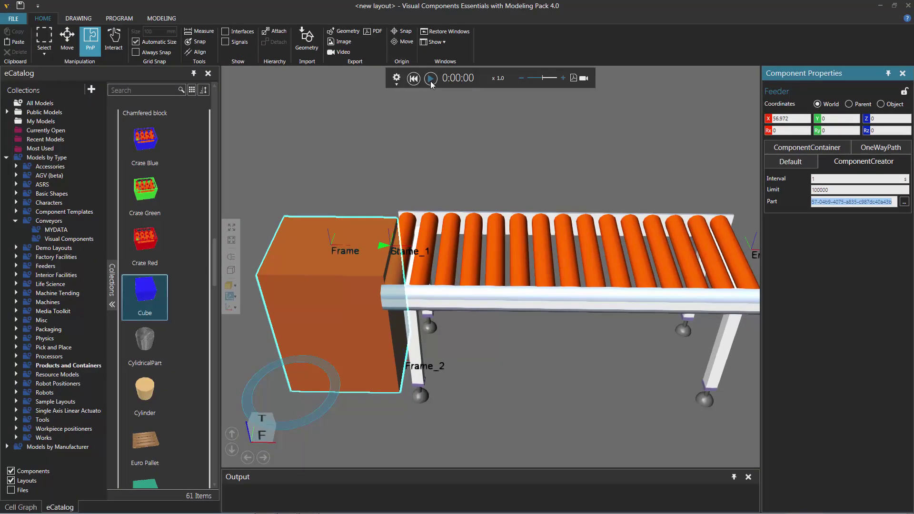
{"action": "left_click", "coordinate": [430, 78]}
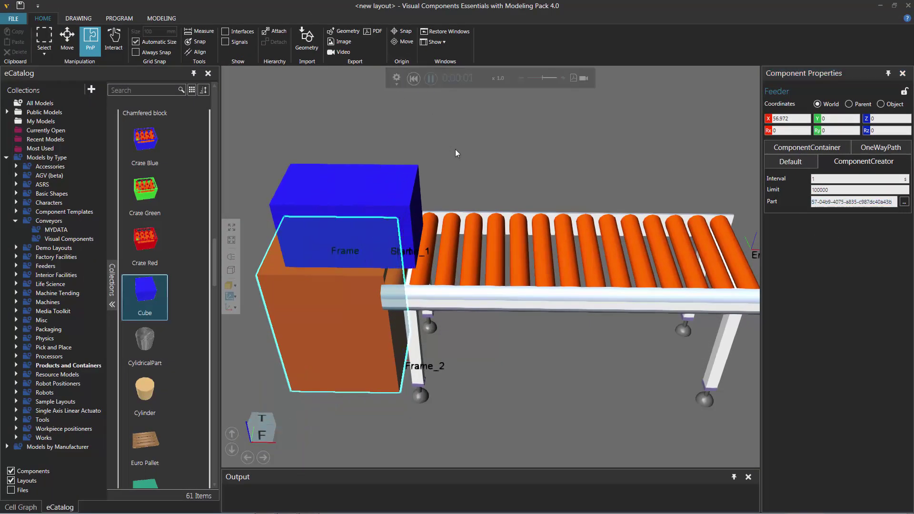